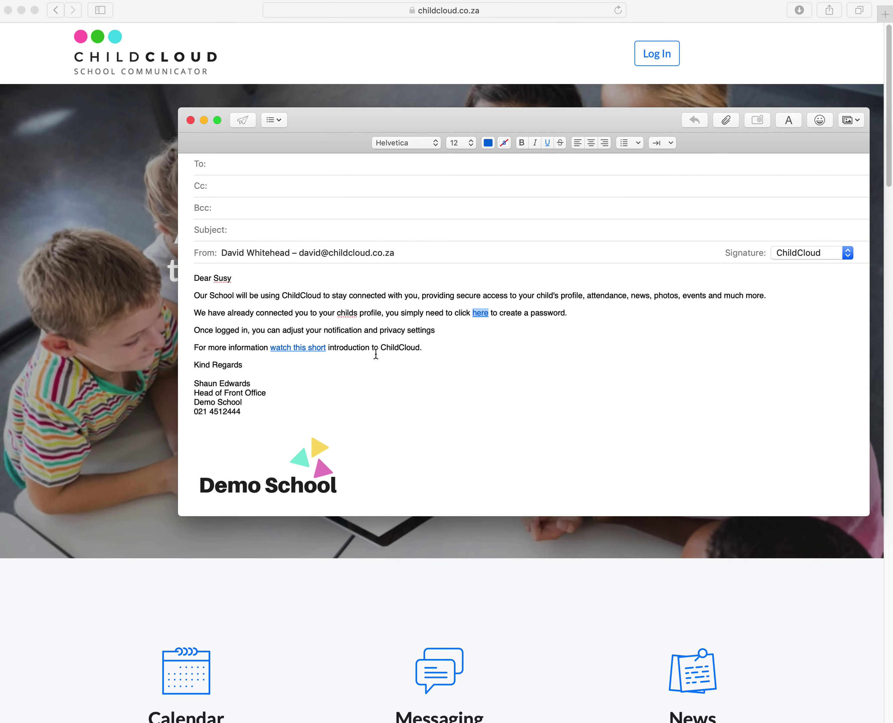
- Enter and confirm the new account password, submit it, and switch to the dashboard tab
{"action": "left_click", "coordinate": [535, 364]}
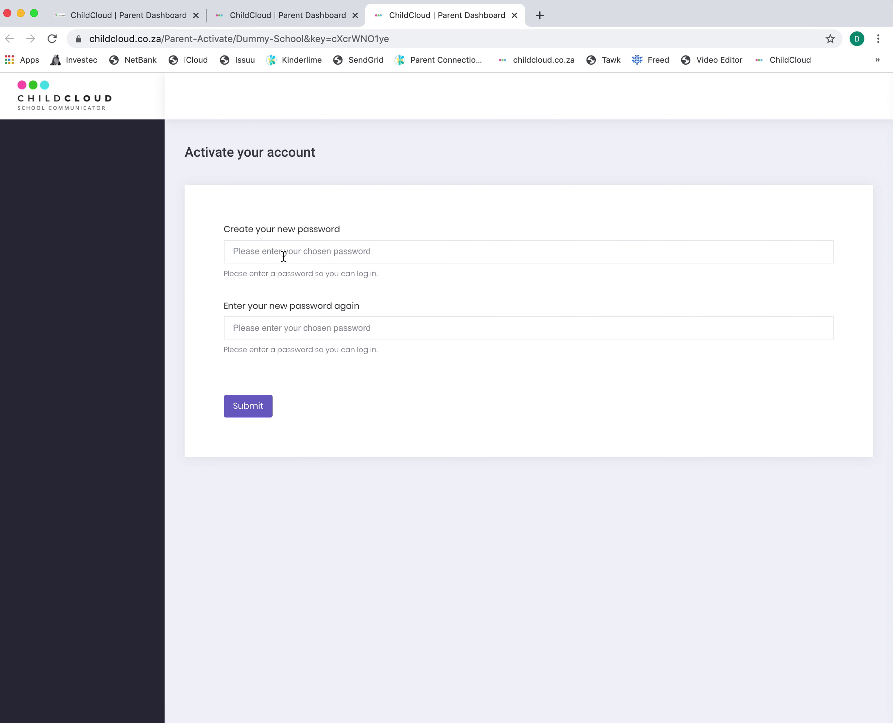
{"action": "left_click", "coordinate": [277, 251]}
{"action": "type", "text": "xxxxxx"}
{"action": "left_click", "coordinate": [265, 326]}
{"action": "type", "text": "xxxx"}
{"action": "left_click", "coordinate": [323, 398]}
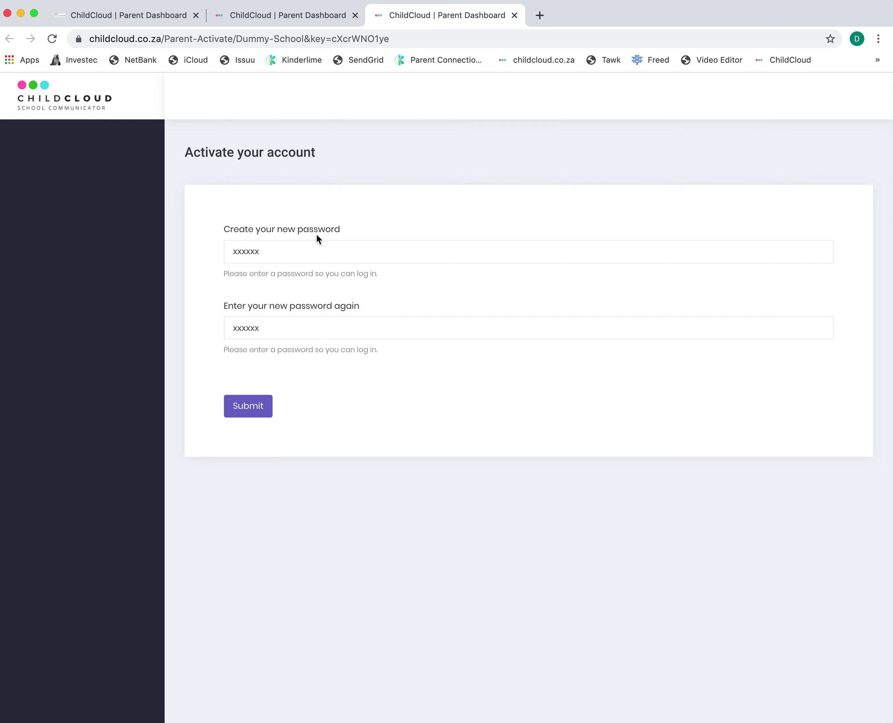
{"action": "left_click", "coordinate": [248, 407]}
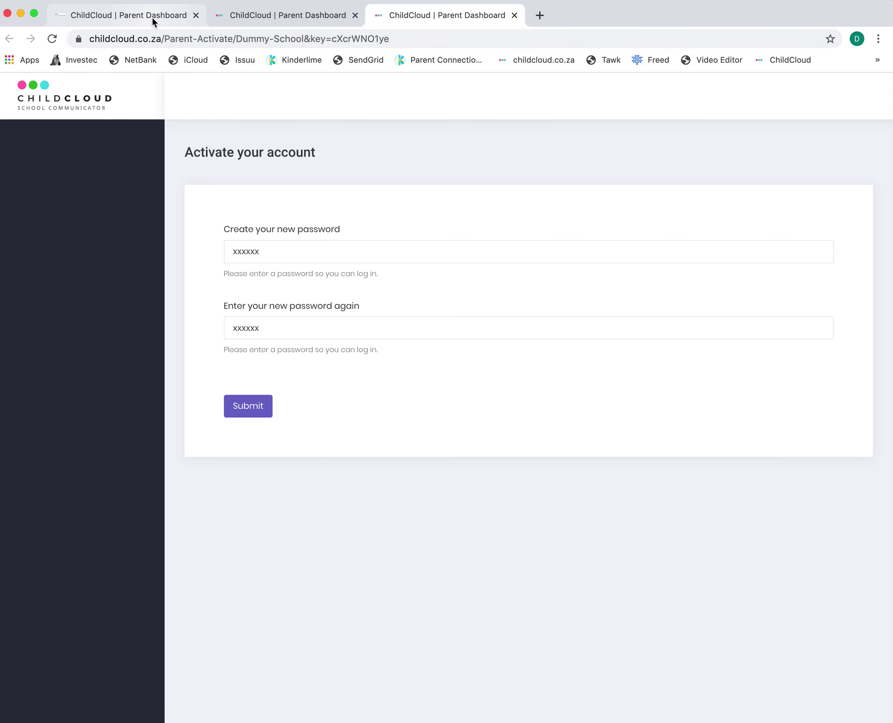
{"action": "left_click", "coordinate": [244, 17]}
{"action": "left_click", "coordinate": [187, 16]}
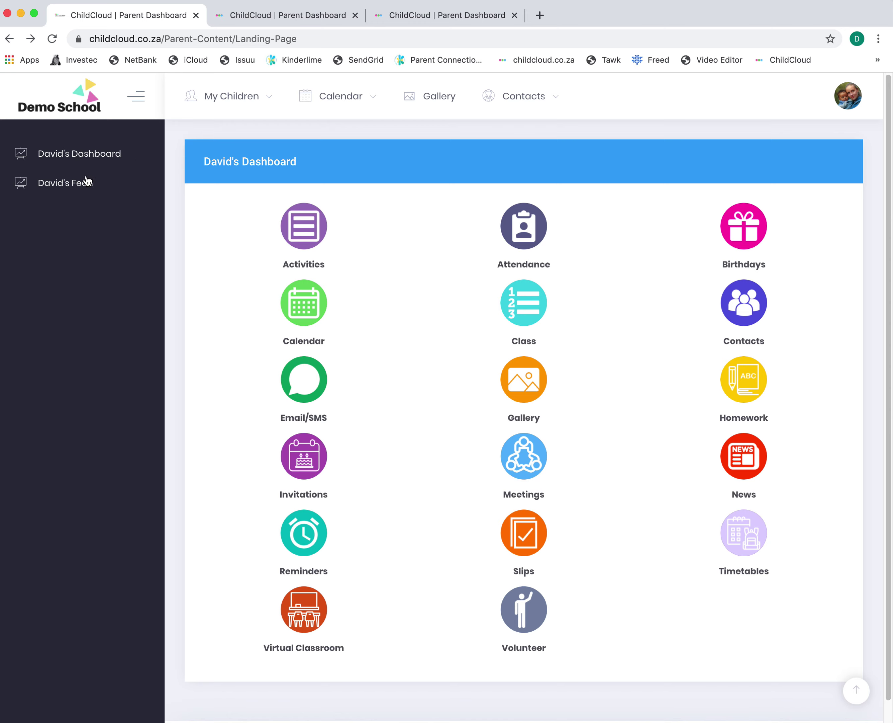
- Open the child's Feed, scroll through recent activities, and peek at the profile's edit options
{"action": "left_click", "coordinate": [87, 184]}
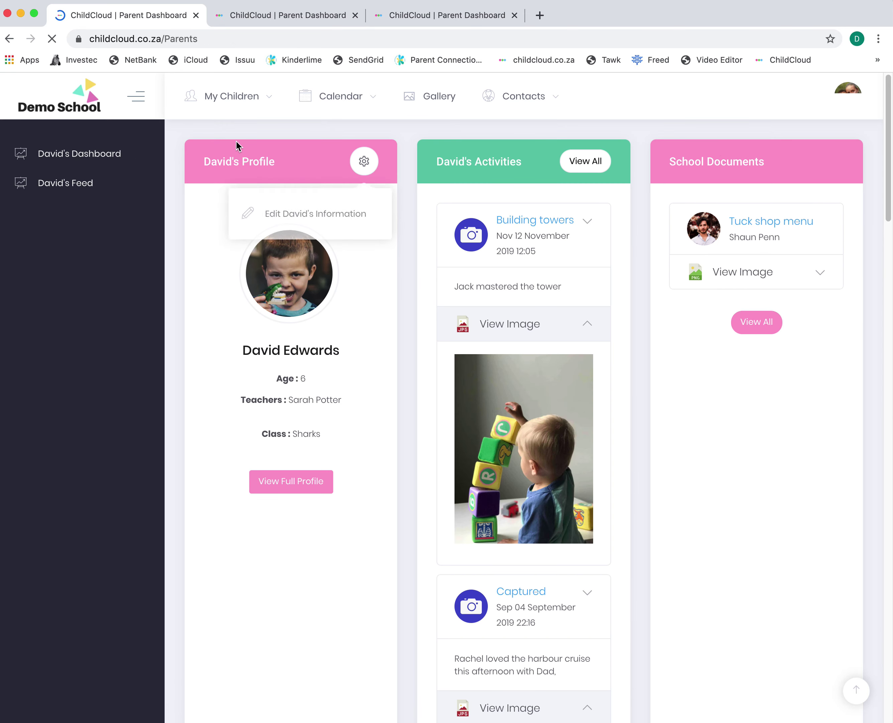
{"action": "scroll", "coordinate": [531, 639], "scroll_direction": "down", "scroll_amount": 7}
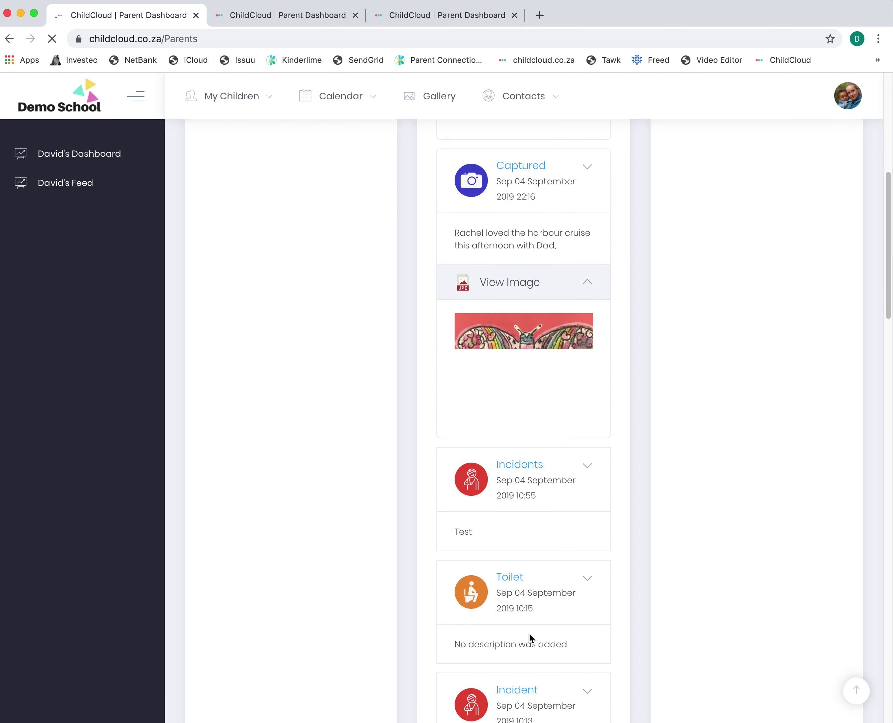
{"action": "scroll", "coordinate": [531, 639], "scroll_direction": "up", "scroll_amount": 8}
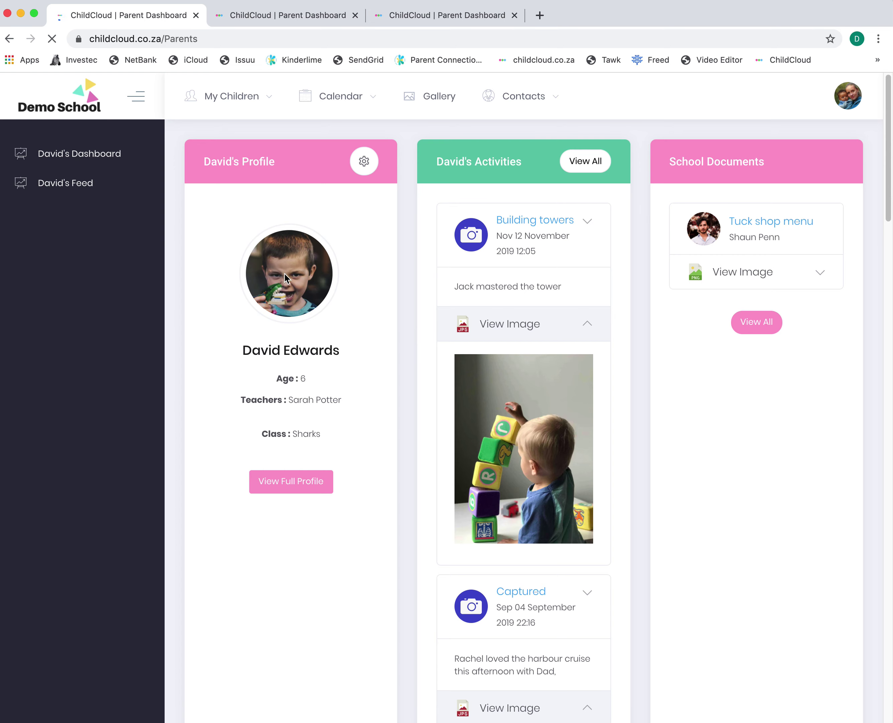
{"action": "scroll", "coordinate": [581, 481], "scroll_direction": "down", "scroll_amount": 4}
{"action": "scroll", "coordinate": [580, 482], "scroll_direction": "down", "scroll_amount": 3}
{"action": "scroll", "coordinate": [579, 482], "scroll_direction": "up", "scroll_amount": 7}
{"action": "left_click", "coordinate": [363, 161]}
{"action": "left_click", "coordinate": [492, 179]}
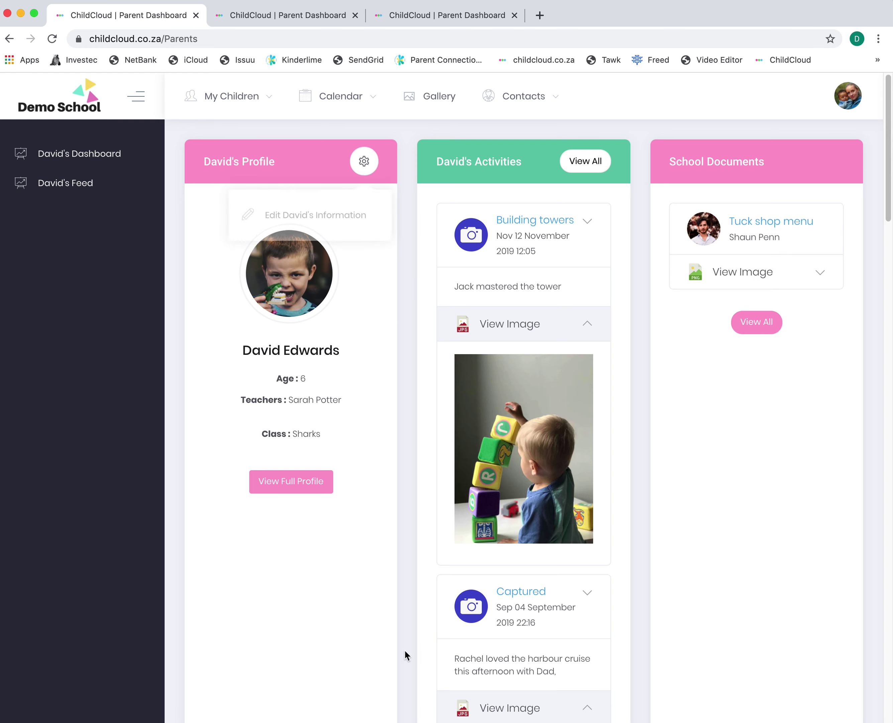
- Open Edit Information from the profile gear menu and scroll through the child's details form
{"action": "mouse_move", "coordinate": [371, 160]}
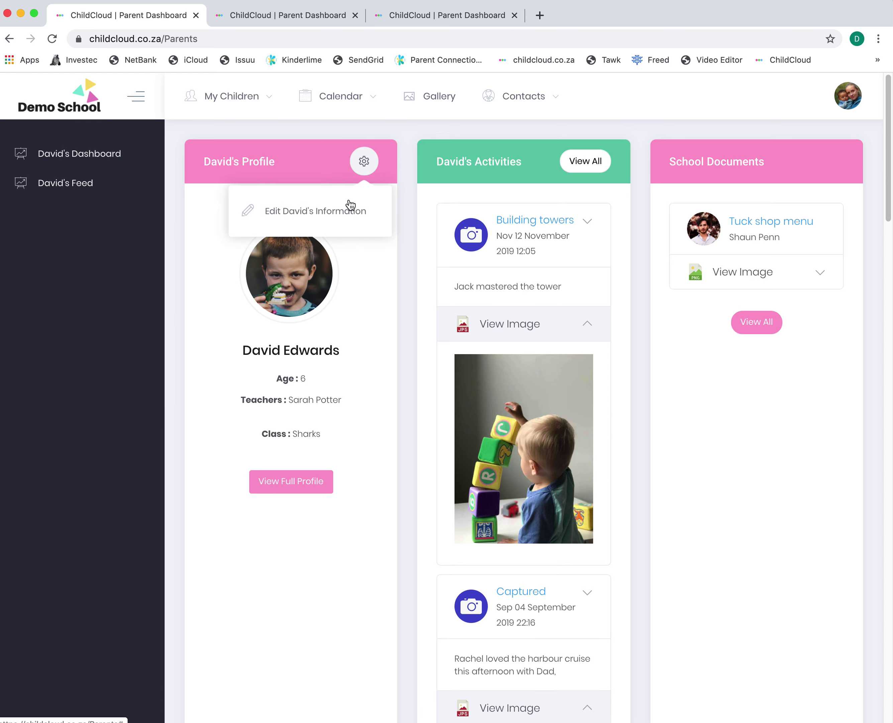
{"action": "left_click", "coordinate": [320, 208]}
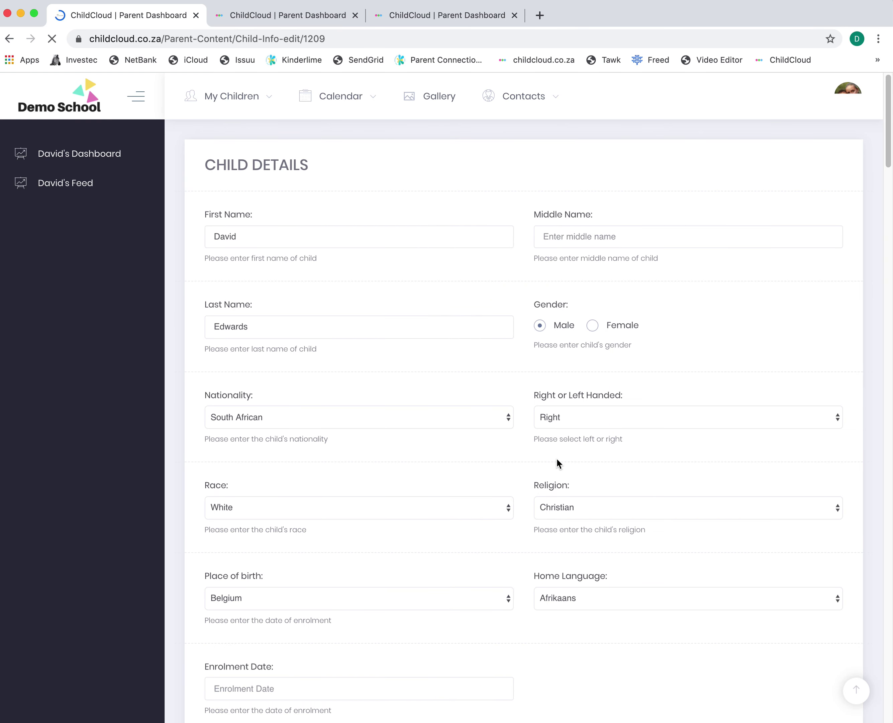
{"action": "scroll", "coordinate": [558, 461], "scroll_direction": "down", "scroll_amount": 15}
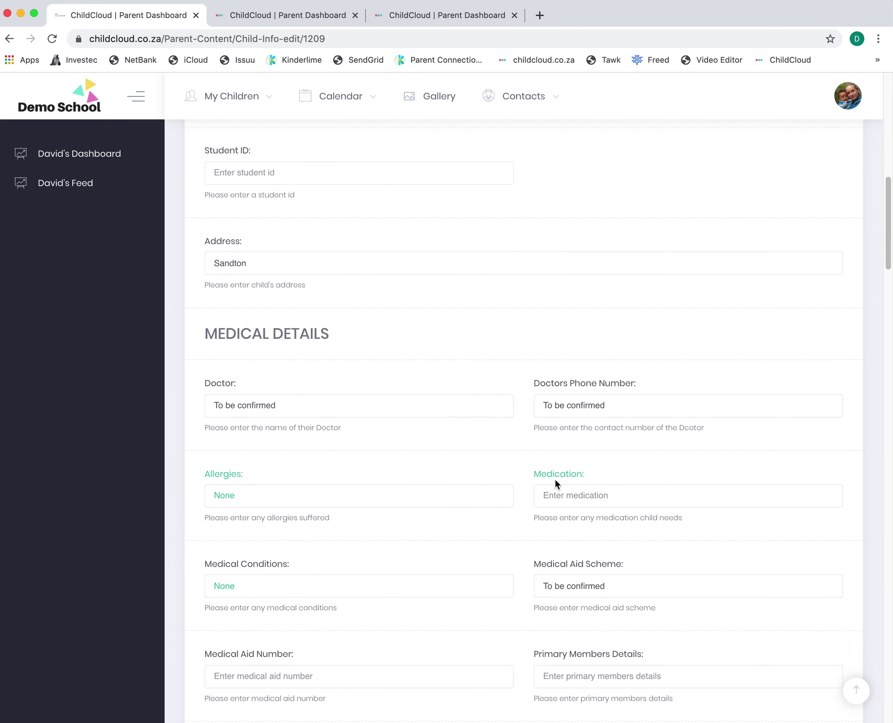
{"action": "scroll", "coordinate": [556, 484], "scroll_direction": "down", "scroll_amount": 10}
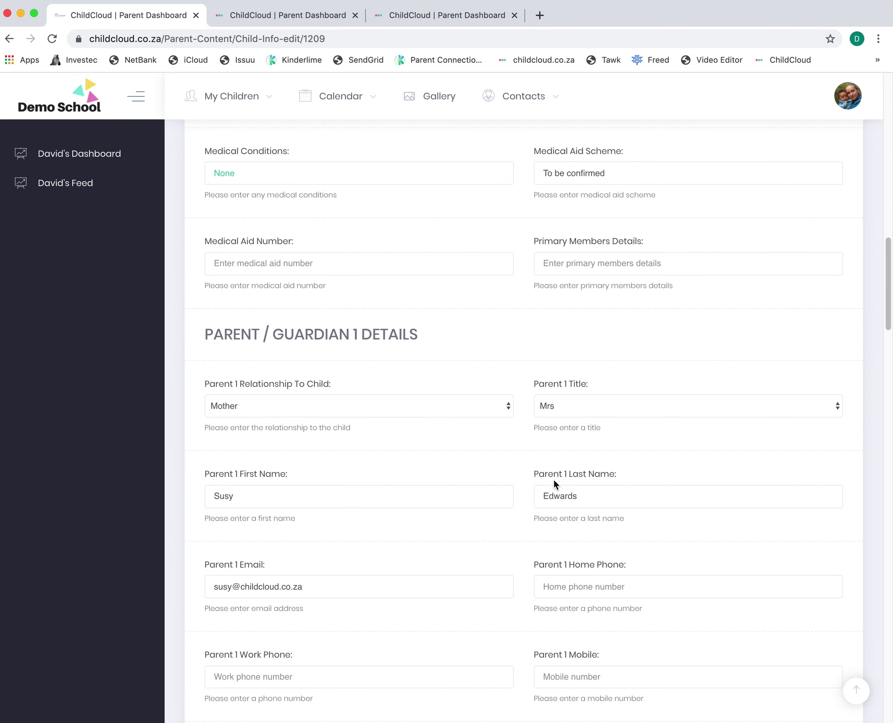
{"action": "scroll", "coordinate": [555, 483], "scroll_direction": "down", "scroll_amount": 5}
{"action": "scroll", "coordinate": [552, 478], "scroll_direction": "down", "scroll_amount": 8}
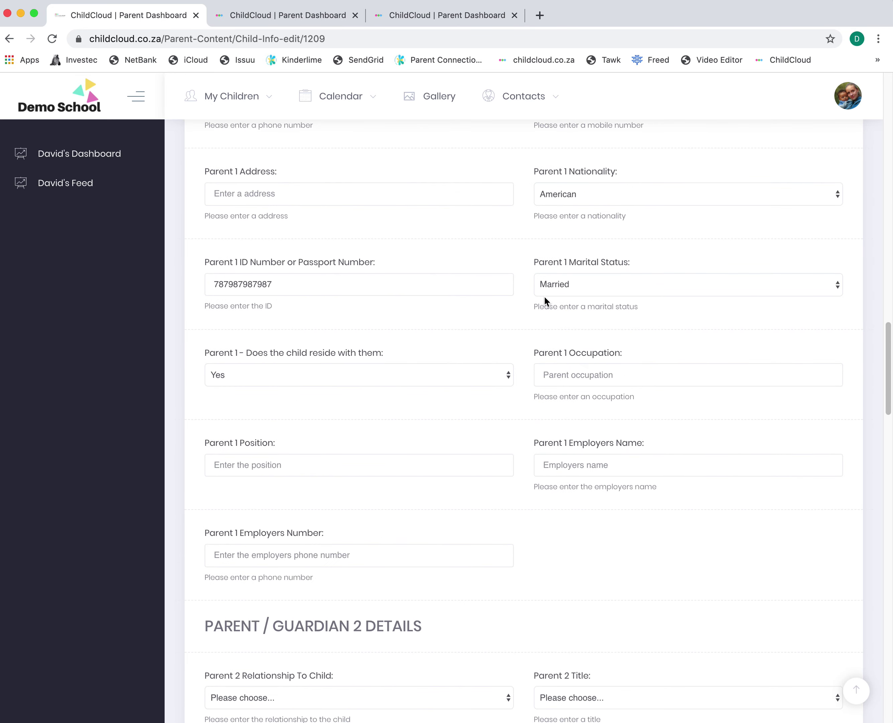
{"action": "scroll", "coordinate": [508, 321], "scroll_direction": "up", "scroll_amount": 3}
{"action": "scroll", "coordinate": [345, 335], "scroll_direction": "up", "scroll_amount": 3}
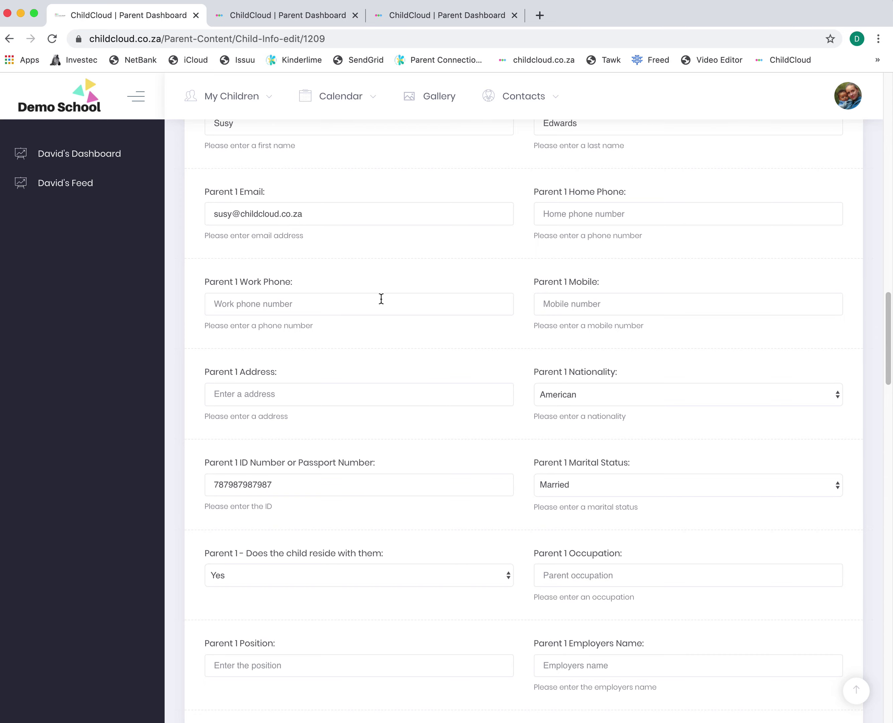
- Set Dietary Requirements to Vegetarian and scroll down toward the Update button
{"action": "scroll", "coordinate": [378, 313], "scroll_direction": "down", "scroll_amount": 5}
{"action": "scroll", "coordinate": [548, 315], "scroll_direction": "down", "scroll_amount": 18}
{"action": "scroll", "coordinate": [545, 315], "scroll_direction": "down", "scroll_amount": 6}
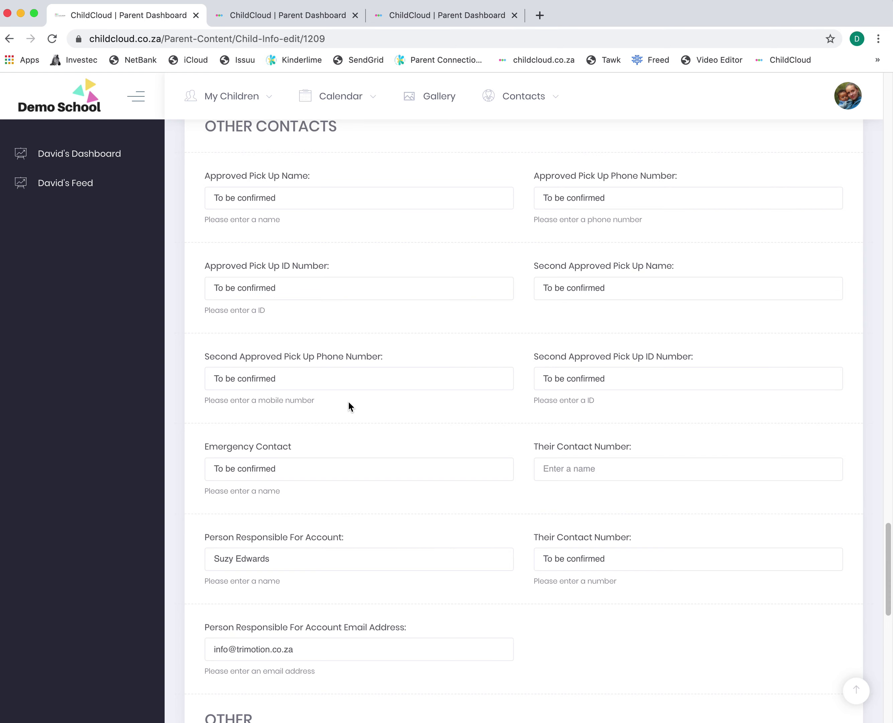
{"action": "scroll", "coordinate": [349, 408], "scroll_direction": "down", "scroll_amount": 2}
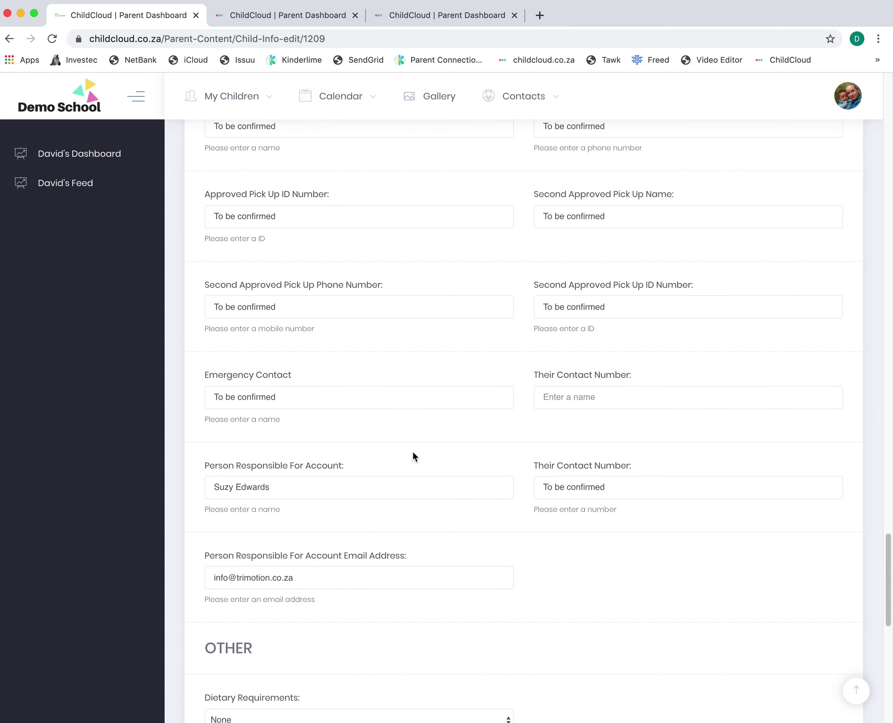
{"action": "scroll", "coordinate": [414, 455], "scroll_direction": "down", "scroll_amount": 2}
{"action": "scroll", "coordinate": [449, 445], "scroll_direction": "down", "scroll_amount": 6}
{"action": "left_click", "coordinate": [243, 371]}
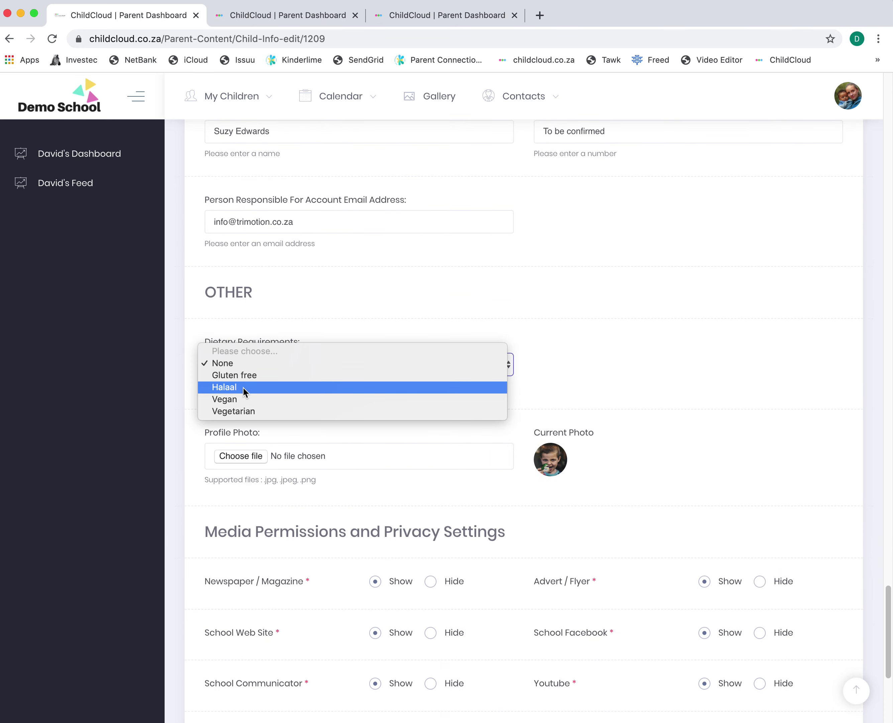
{"action": "left_click", "coordinate": [245, 410]}
{"action": "scroll", "coordinate": [314, 384], "scroll_direction": "down", "scroll_amount": 2}
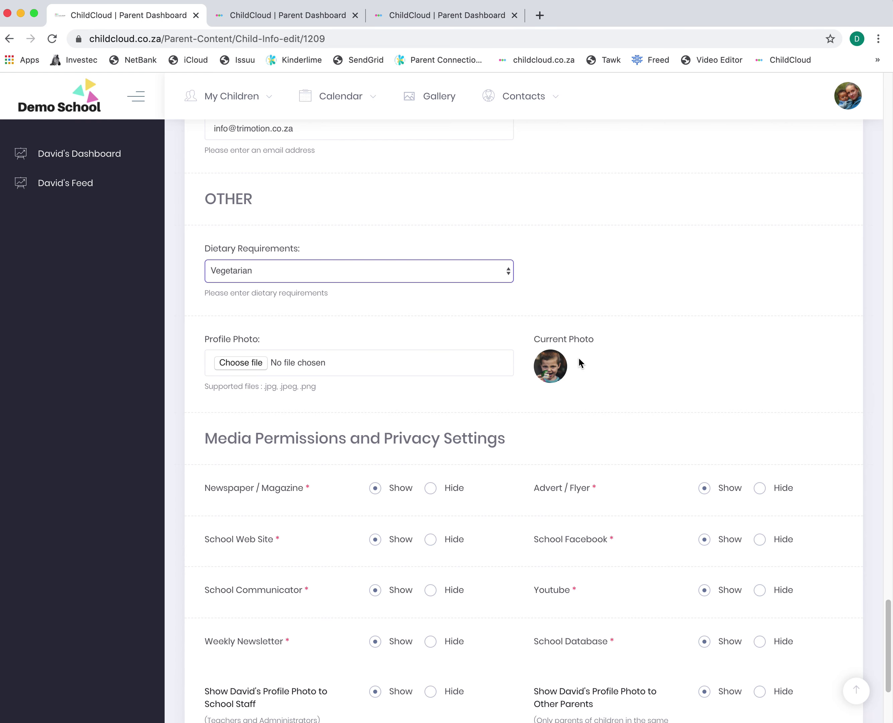
{"action": "scroll", "coordinate": [648, 413], "scroll_direction": "down", "scroll_amount": 5}
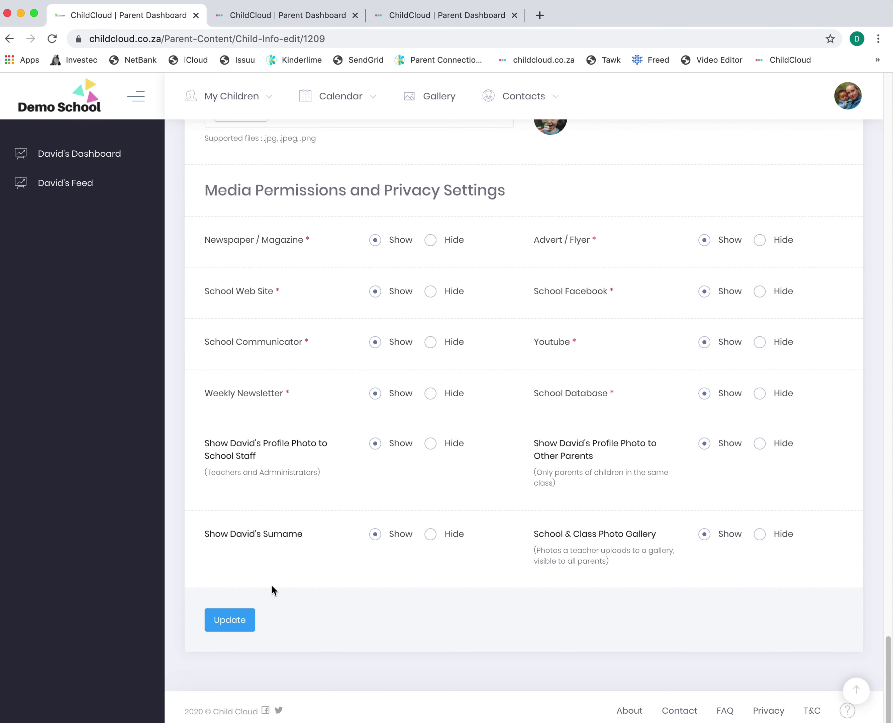
- Open the Activities archive from the dashboard, leaving the category filter on All Categories
{"action": "left_click", "coordinate": [104, 160]}
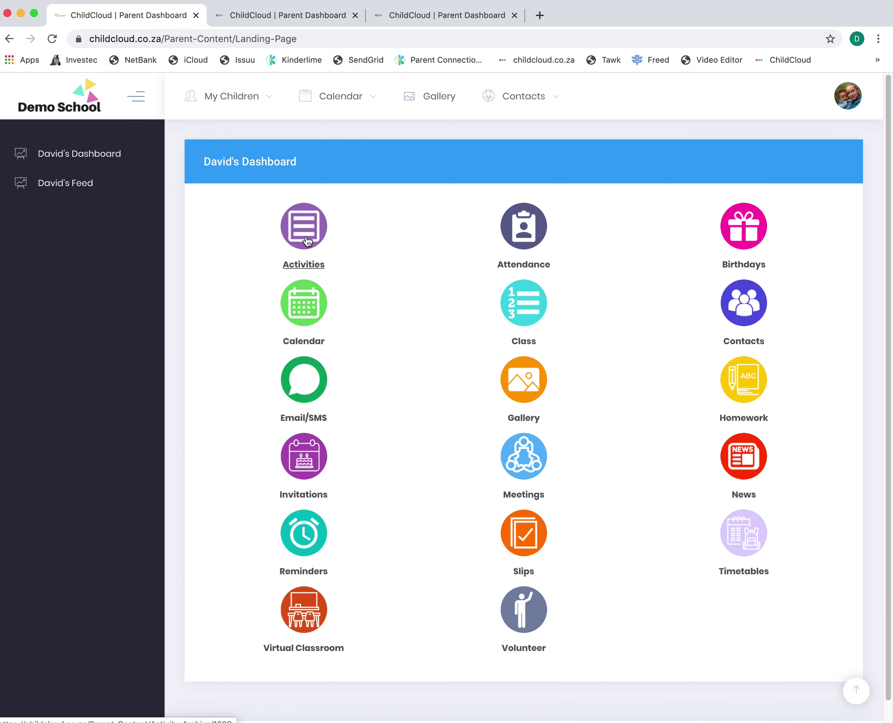
{"action": "left_click", "coordinate": [309, 230]}
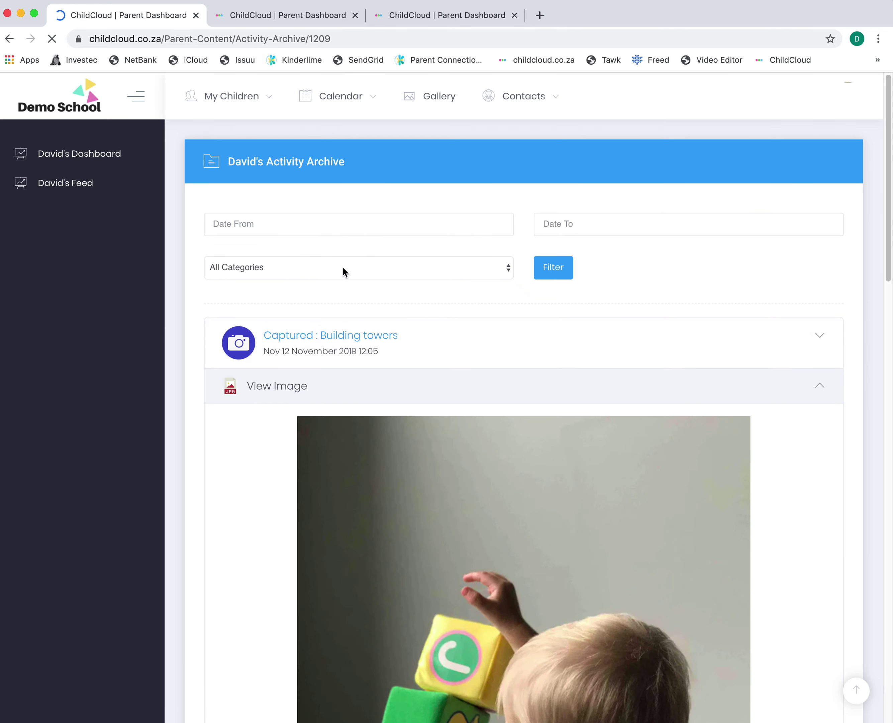
{"action": "left_click", "coordinate": [291, 267]}
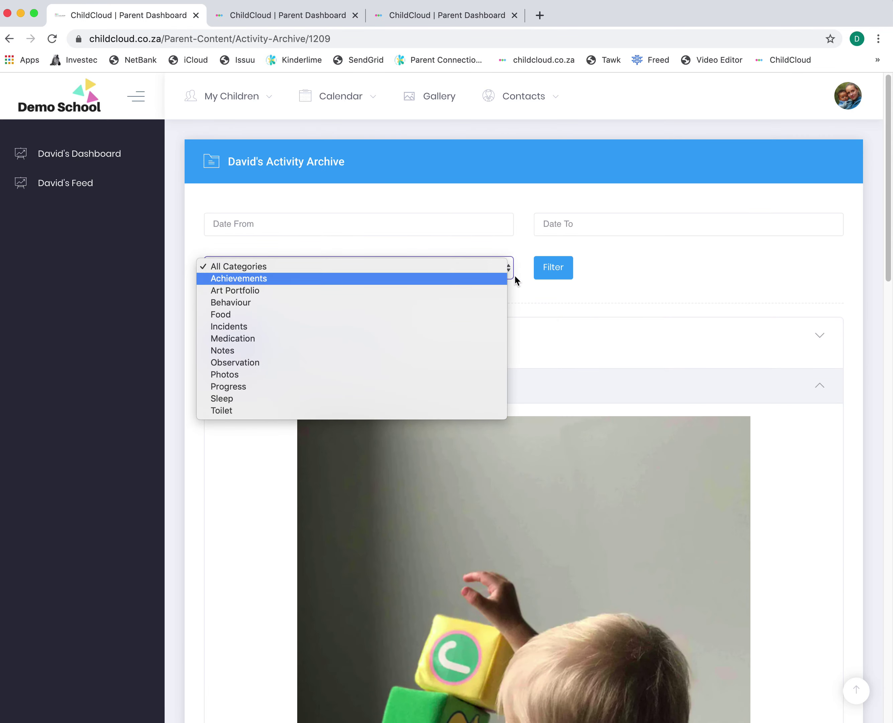
{"action": "left_click", "coordinate": [595, 288]}
- Browse archive entries like the Building towers photo and butterfly artwork, then return to the dashboard
{"action": "scroll", "coordinate": [600, 288], "scroll_direction": "down", "scroll_amount": 10}
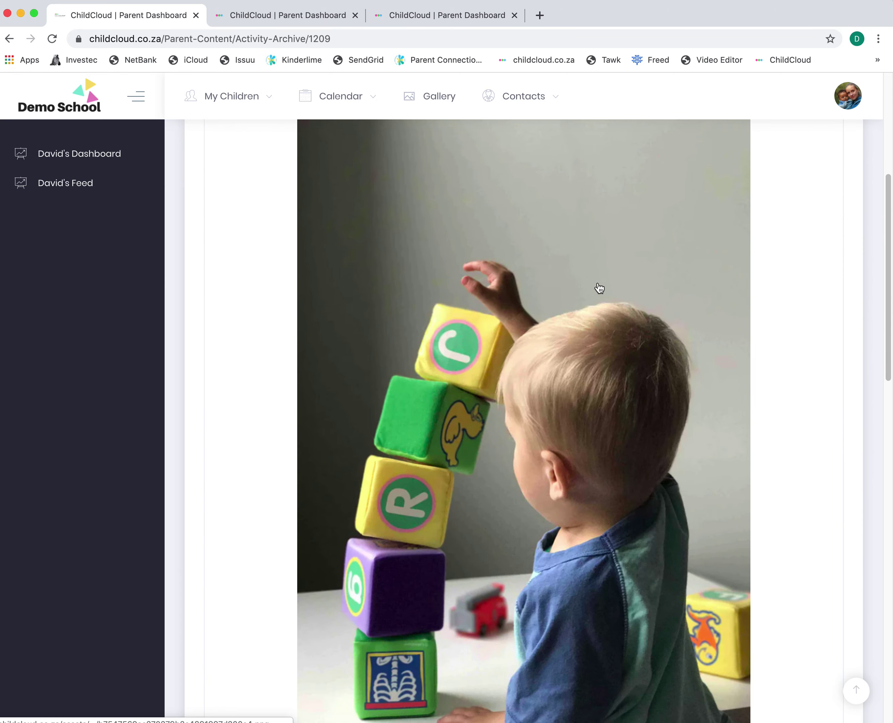
{"action": "scroll", "coordinate": [599, 288], "scroll_direction": "up", "scroll_amount": 4}
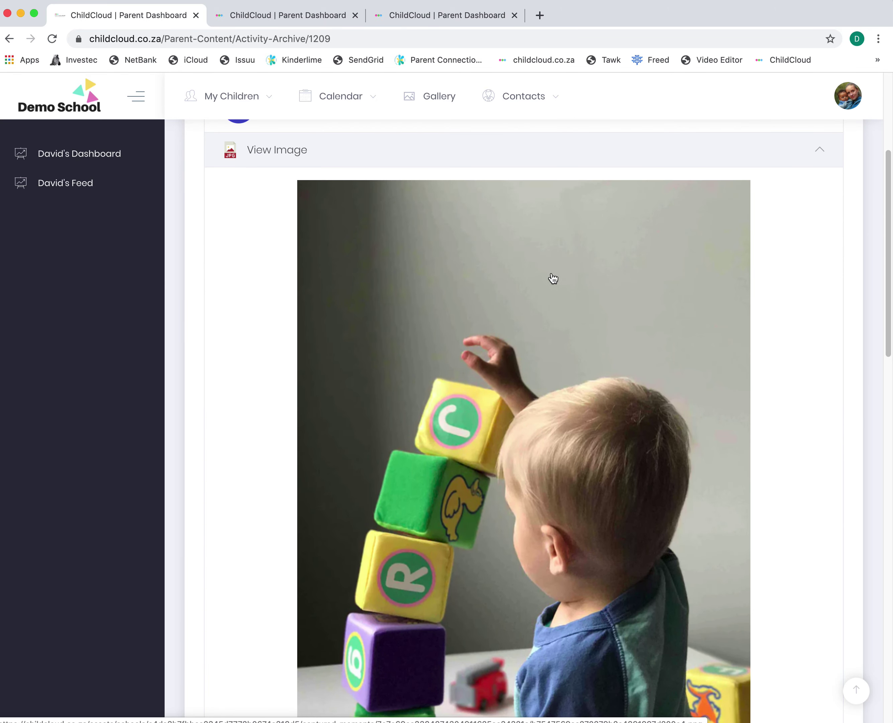
{"action": "scroll", "coordinate": [486, 283], "scroll_direction": "down", "scroll_amount": 2}
{"action": "scroll", "coordinate": [487, 282], "scroll_direction": "down", "scroll_amount": 8}
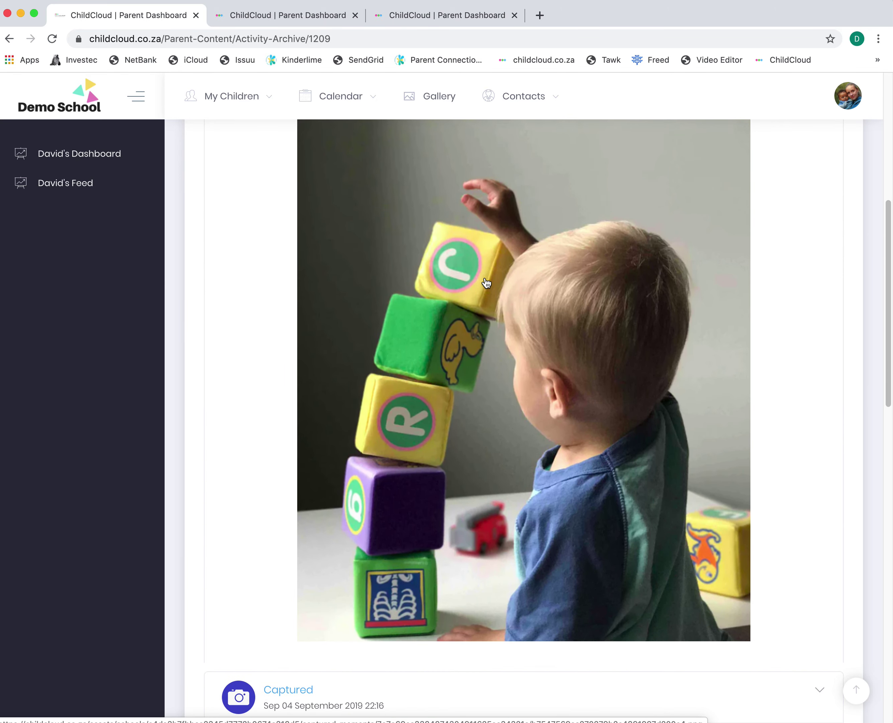
{"action": "scroll", "coordinate": [486, 283], "scroll_direction": "down", "scroll_amount": 17}
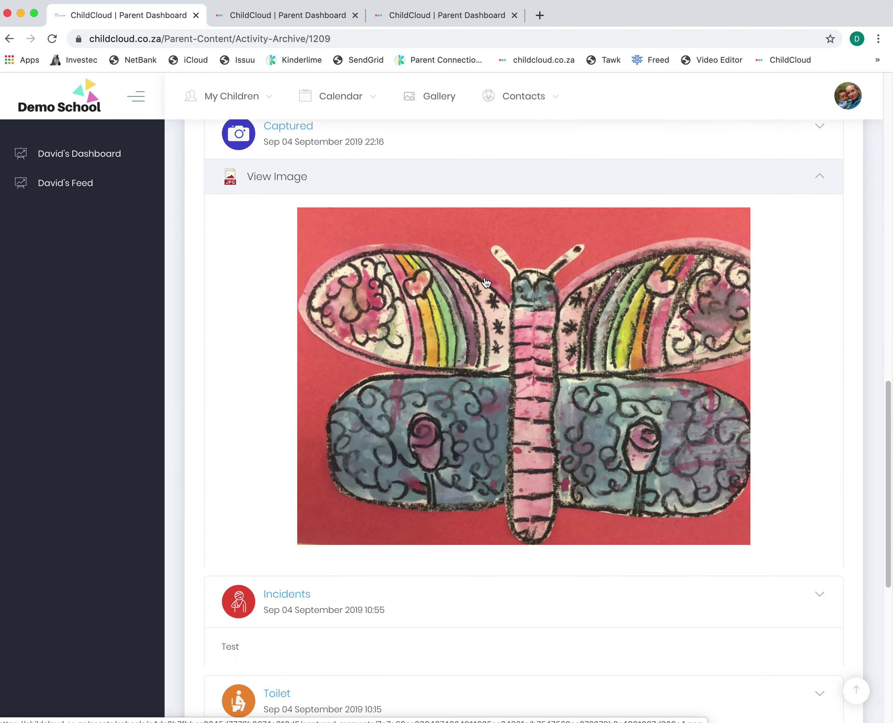
{"action": "scroll", "coordinate": [486, 283], "scroll_direction": "down", "scroll_amount": 3}
{"action": "scroll", "coordinate": [485, 281], "scroll_direction": "up", "scroll_amount": 20}
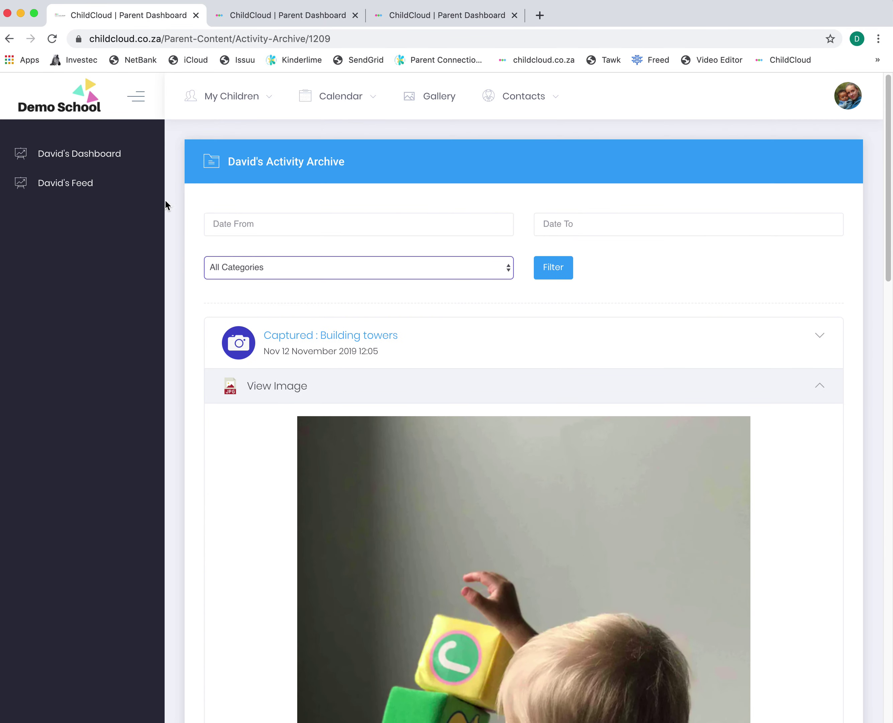
{"action": "left_click", "coordinate": [91, 155]}
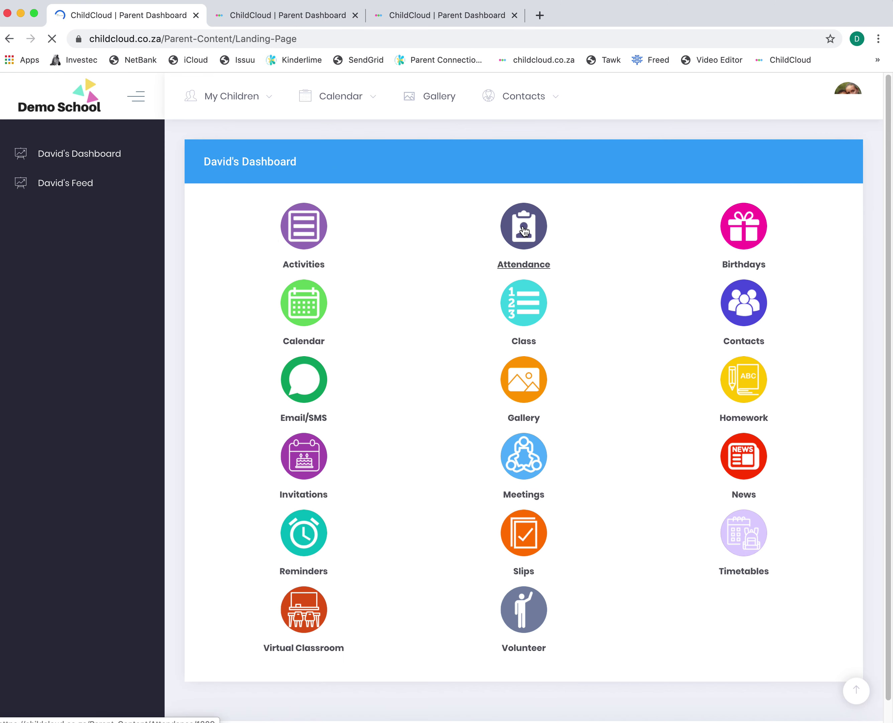
- Look at the child's attendance page and the upcoming birthdays list from the dashboard
{"action": "left_click", "coordinate": [524, 230]}
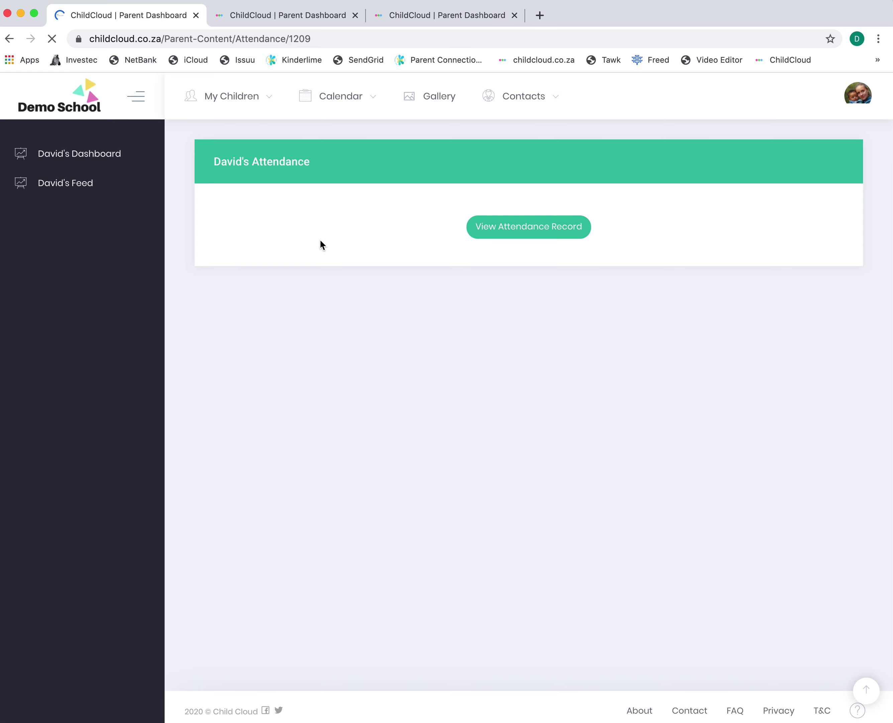
{"action": "mouse_move", "coordinate": [268, 279]}
{"action": "mouse_move", "coordinate": [299, 299]}
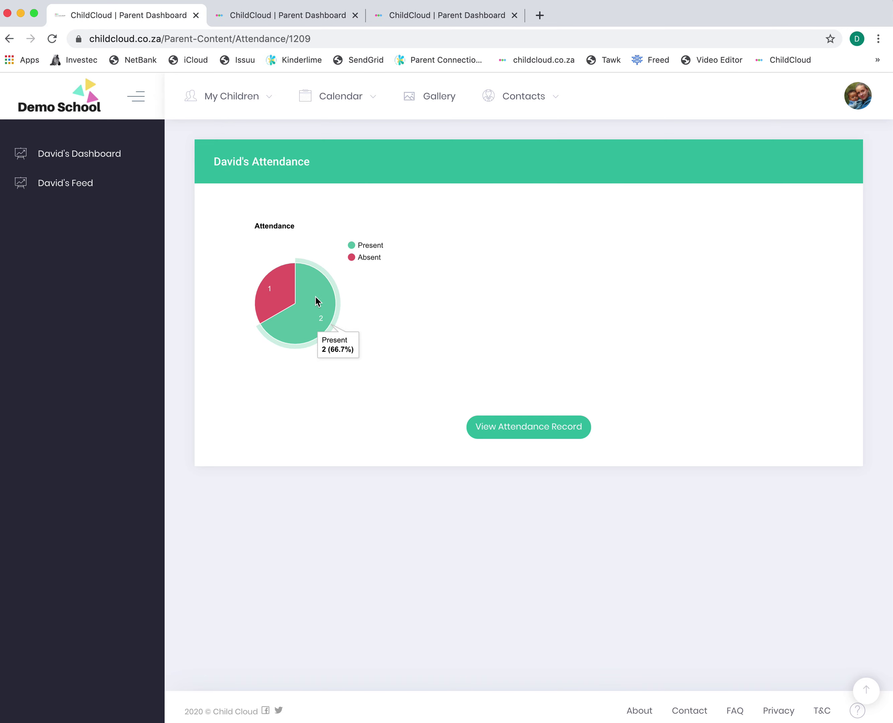
{"action": "left_click", "coordinate": [96, 161]}
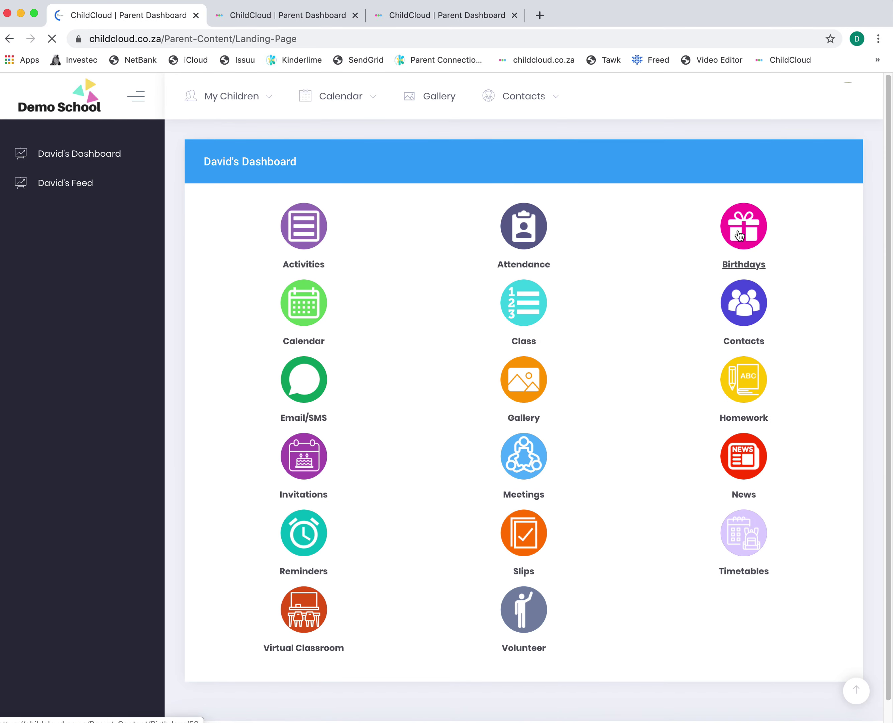
{"action": "left_click", "coordinate": [740, 235]}
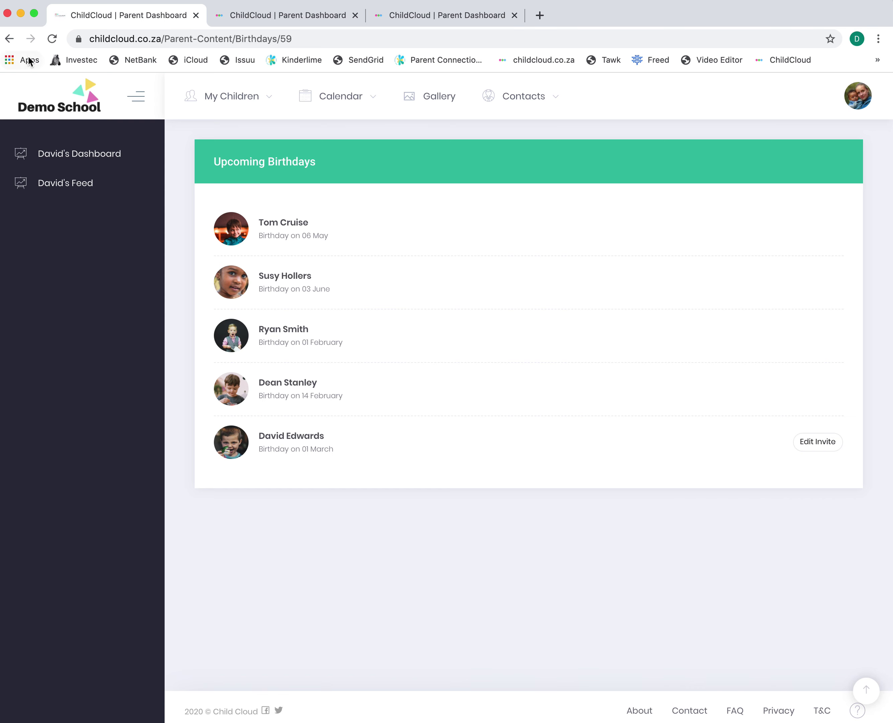
{"action": "left_click", "coordinate": [12, 43]}
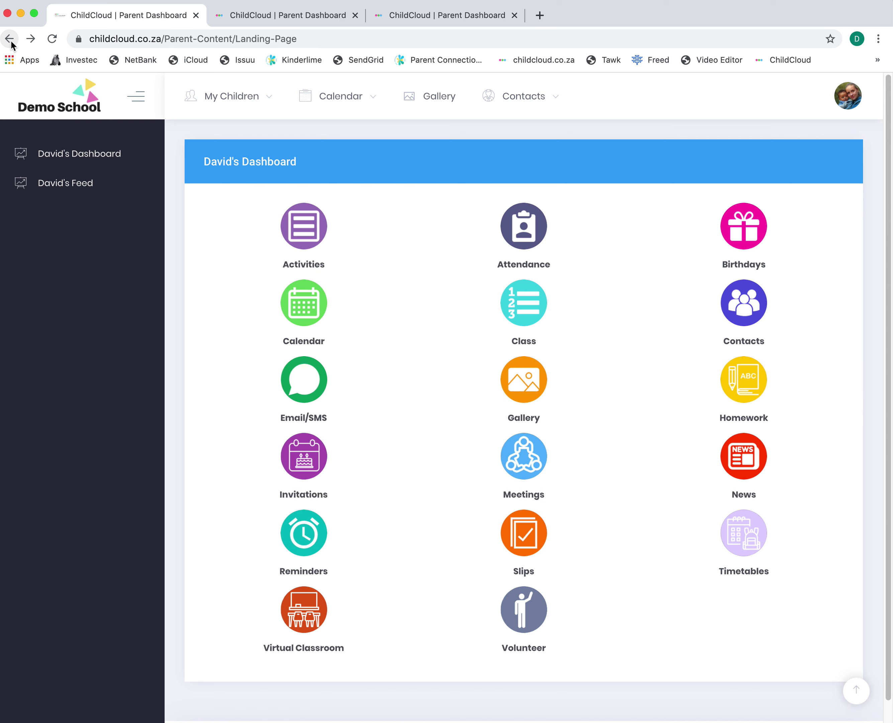
- Browse the calendar through Apr 12–18 and Apr 19–25, ending back on Apr 5–11
{"action": "left_click", "coordinate": [314, 309]}
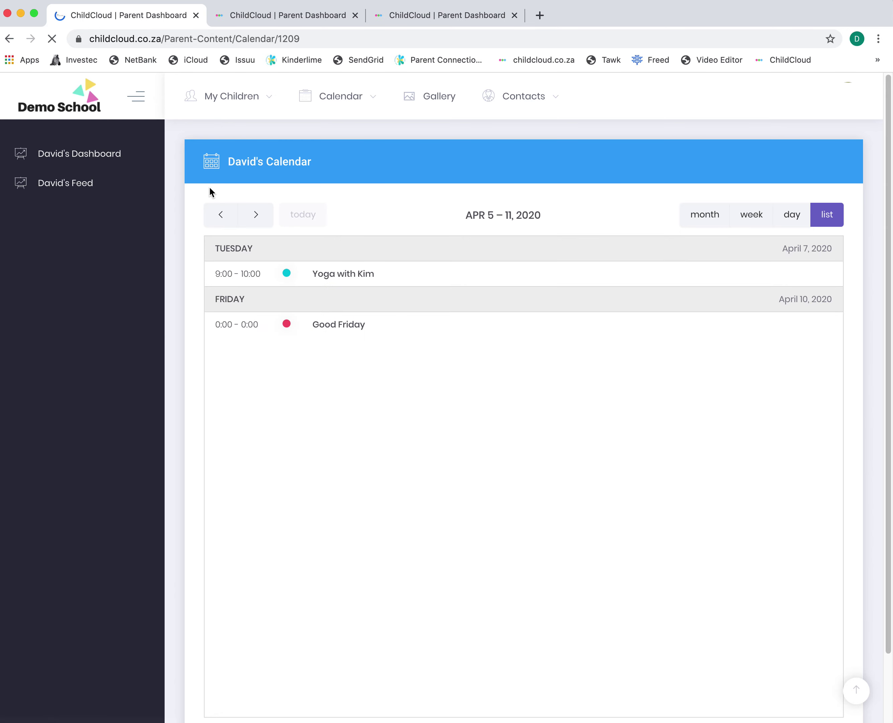
{"action": "left_click", "coordinate": [256, 216]}
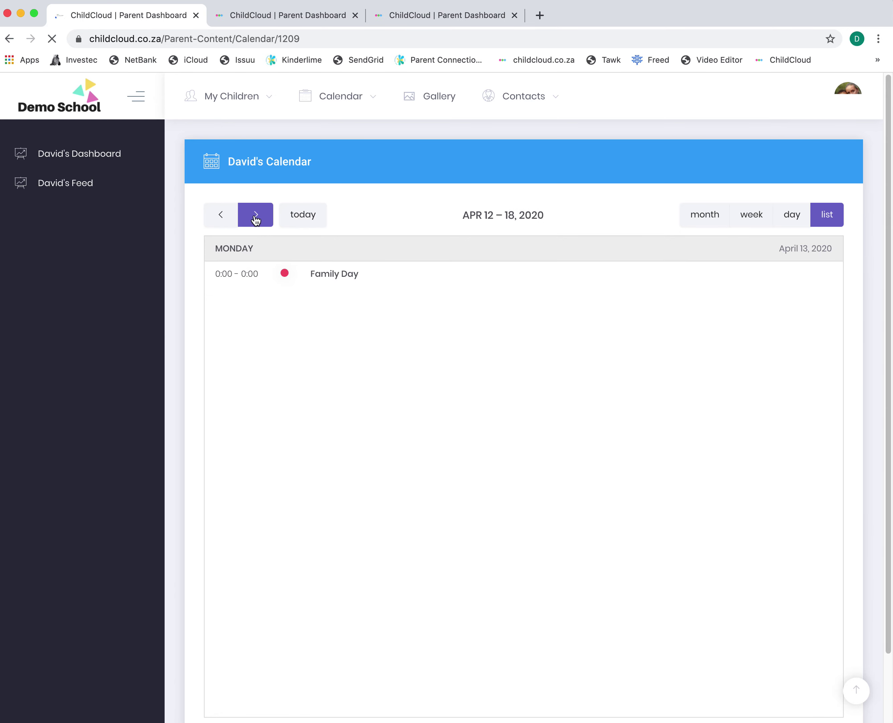
{"action": "left_click", "coordinate": [221, 217]}
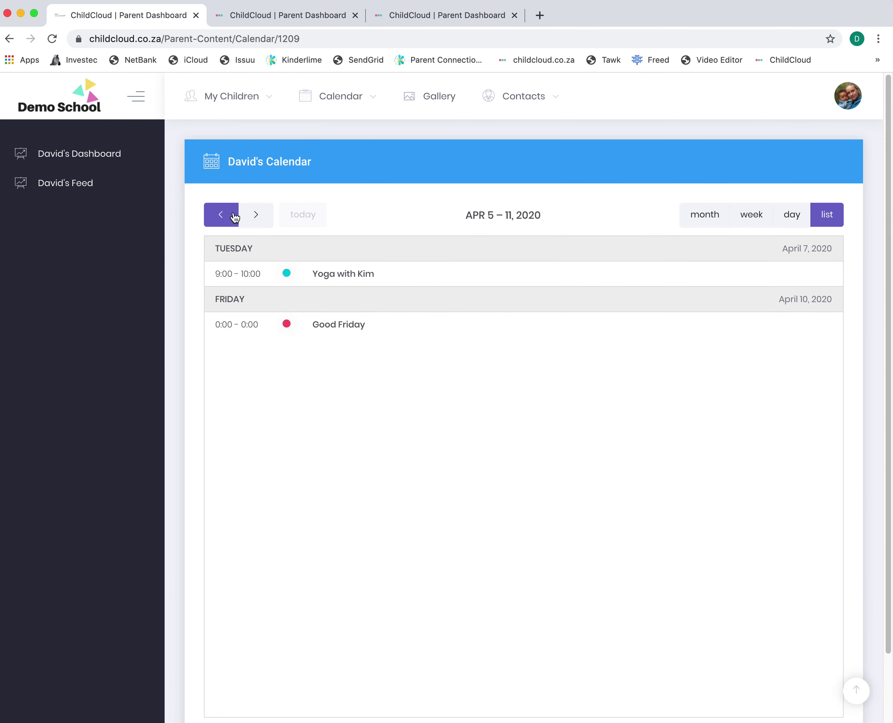
{"action": "left_click", "coordinate": [250, 216]}
{"action": "left_click", "coordinate": [249, 217]}
{"action": "left_click", "coordinate": [218, 217]}
{"action": "left_click", "coordinate": [218, 218]}
{"action": "left_click", "coordinate": [69, 153]}
- Open the Class module and scroll through the class list
{"action": "left_click", "coordinate": [533, 305]}
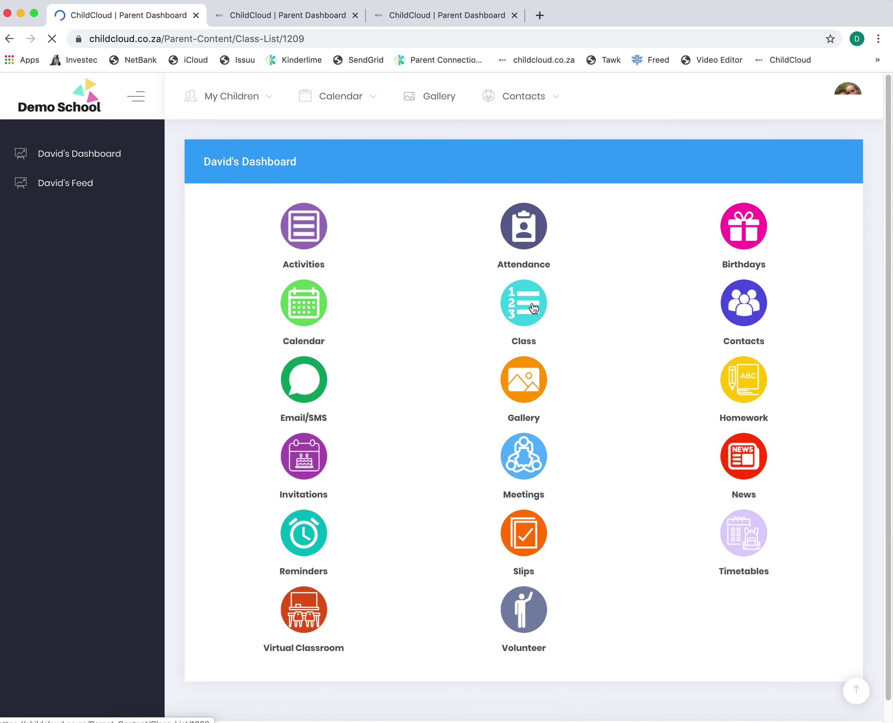
{"action": "scroll", "coordinate": [510, 498], "scroll_direction": "down", "scroll_amount": 1}
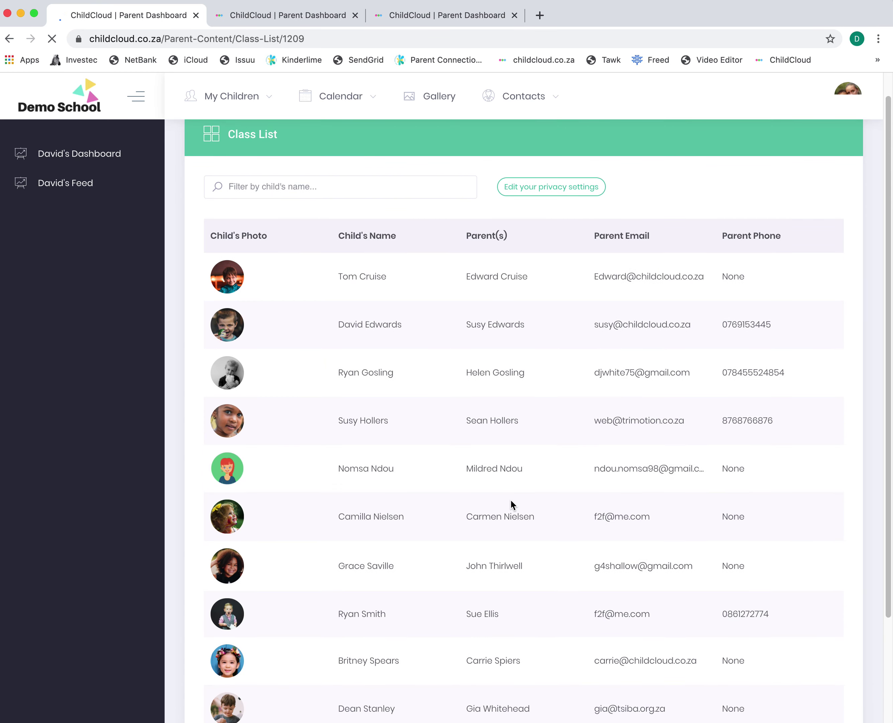
{"action": "scroll", "coordinate": [510, 499], "scroll_direction": "down", "scroll_amount": 3}
{"action": "scroll", "coordinate": [510, 499], "scroll_direction": "up", "scroll_amount": 4}
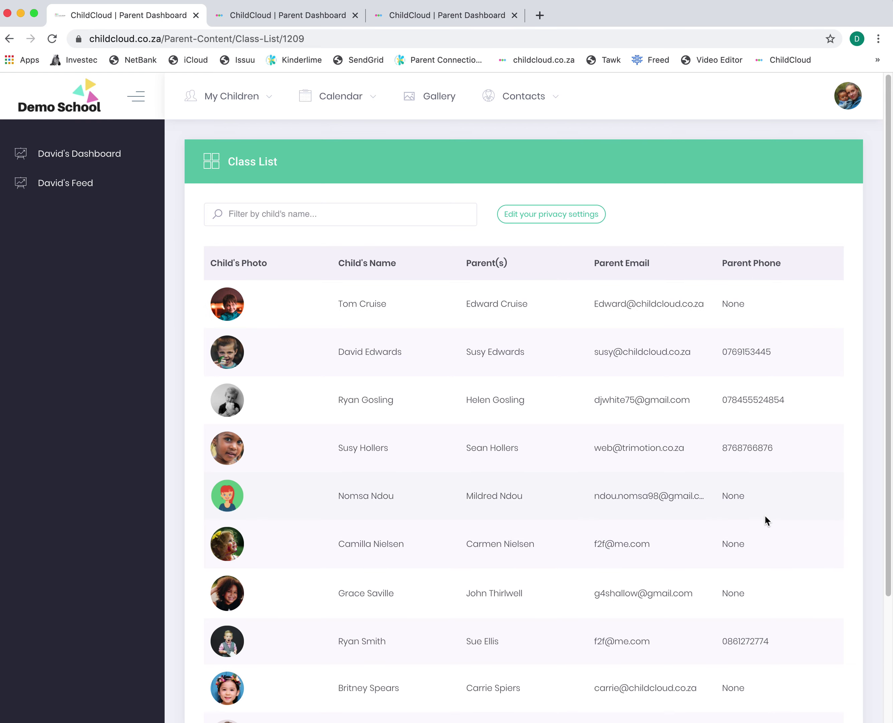
- Hide email address and mobile number in privacy settings and save
{"action": "left_click", "coordinate": [533, 214]}
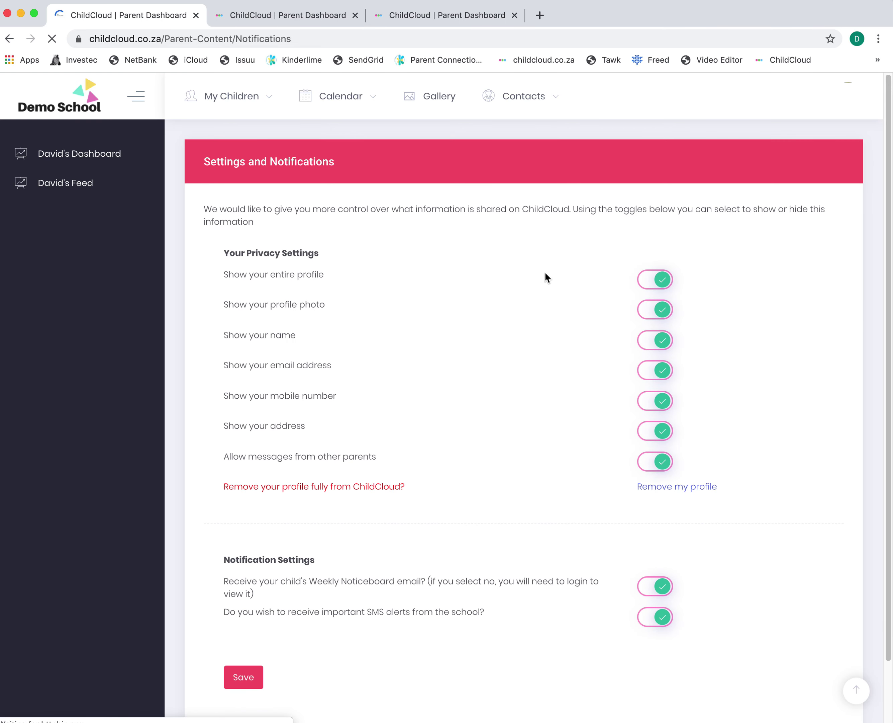
{"action": "scroll", "coordinate": [516, 322], "scroll_direction": "down", "scroll_amount": 2}
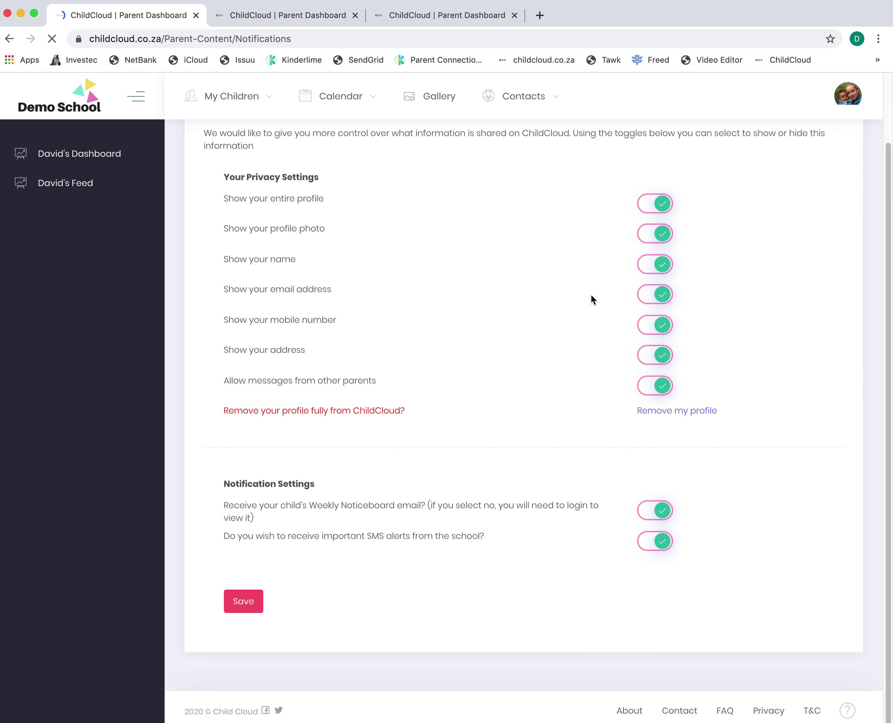
{"action": "left_click", "coordinate": [643, 300]}
{"action": "left_click", "coordinate": [643, 326]}
{"action": "left_click", "coordinate": [256, 600]}
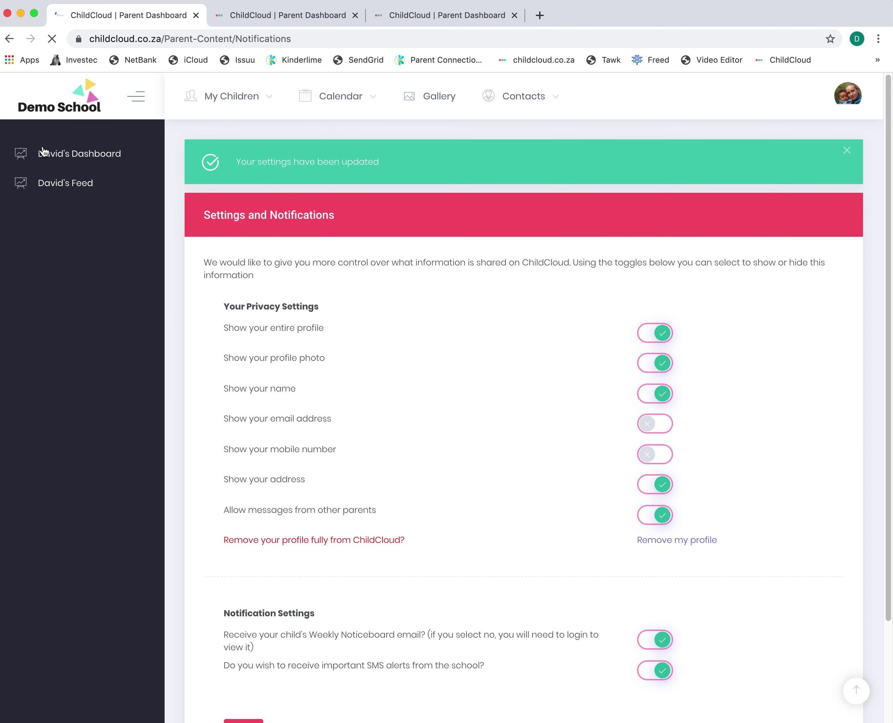
{"action": "left_click", "coordinate": [80, 155]}
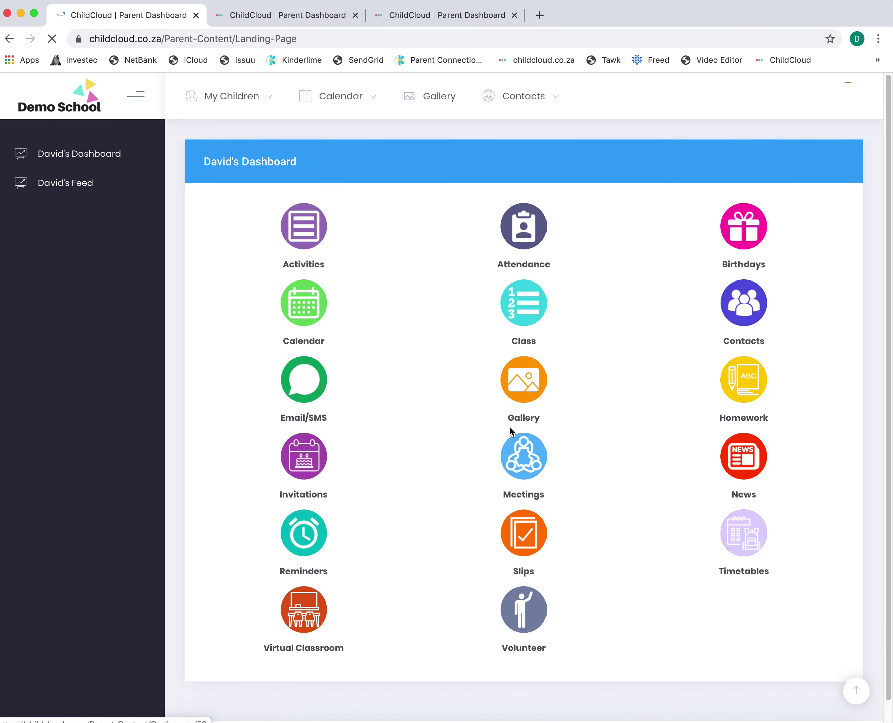
{"action": "left_click", "coordinate": [744, 312]}
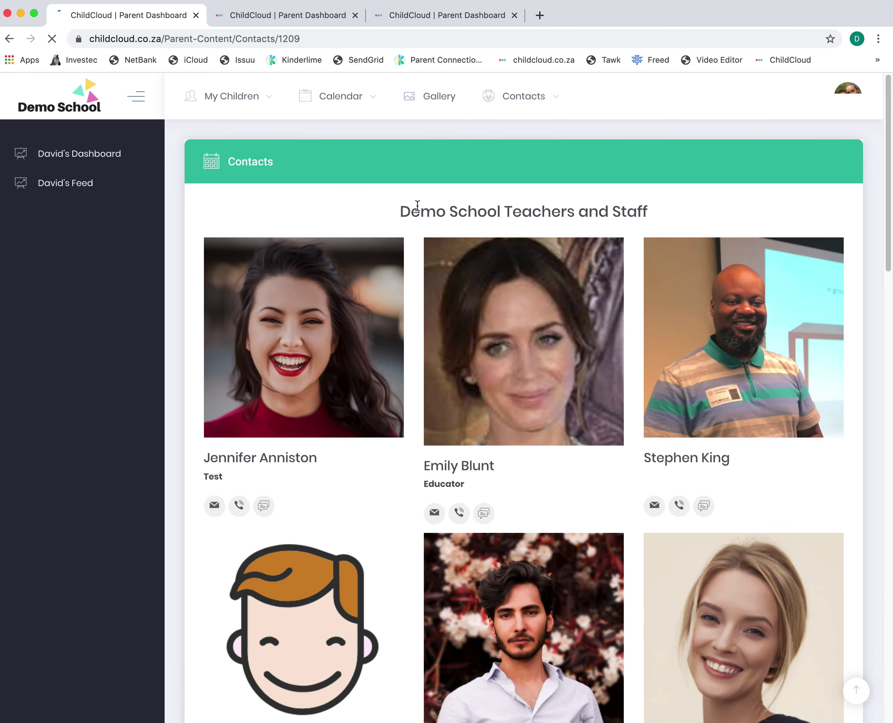
{"action": "scroll", "coordinate": [605, 417], "scroll_direction": "down", "scroll_amount": 2}
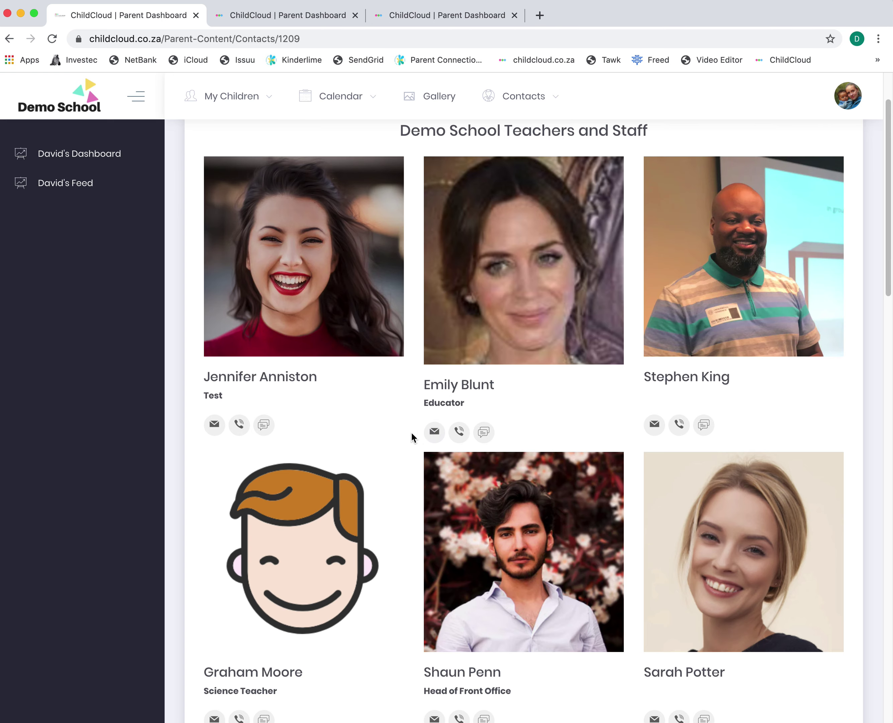
{"action": "scroll", "coordinate": [516, 419], "scroll_direction": "down", "scroll_amount": 9}
{"action": "scroll", "coordinate": [516, 417], "scroll_direction": "up", "scroll_amount": 11}
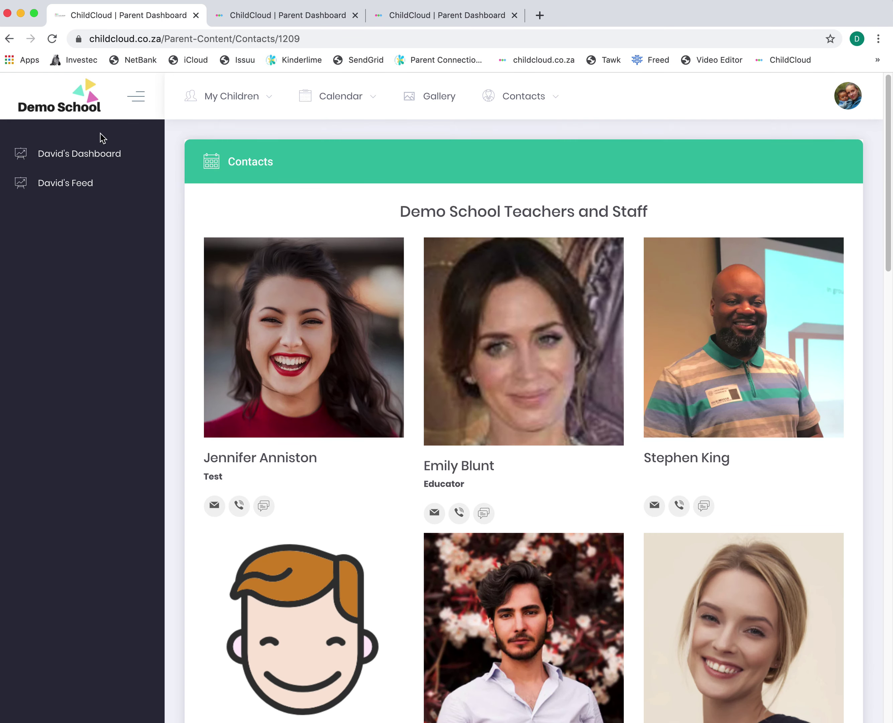
{"action": "left_click", "coordinate": [74, 157]}
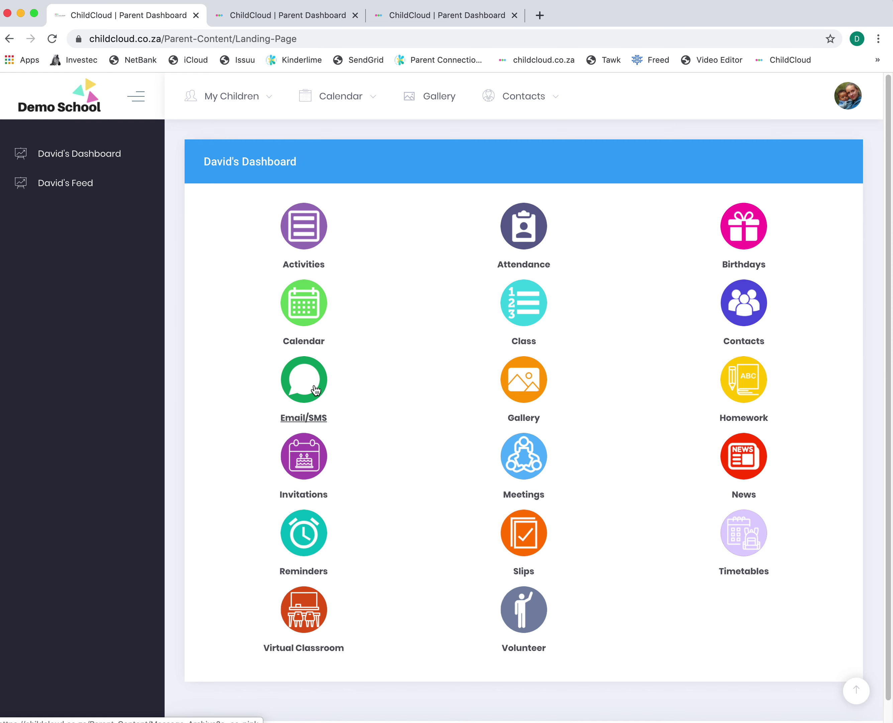
{"action": "left_click", "coordinate": [542, 397]}
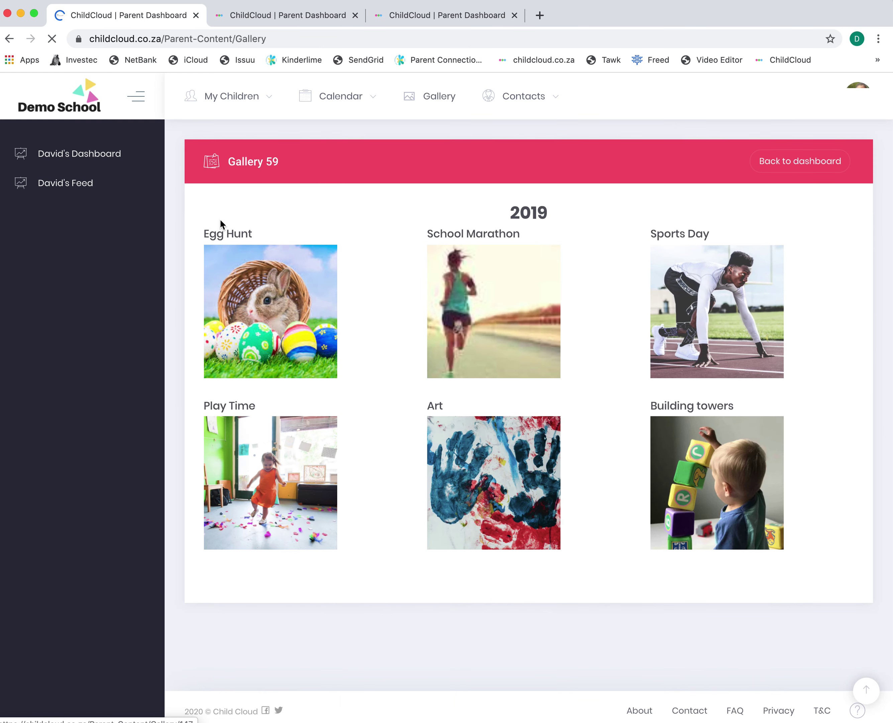
{"action": "left_click", "coordinate": [50, 154]}
{"action": "left_click", "coordinate": [733, 387]}
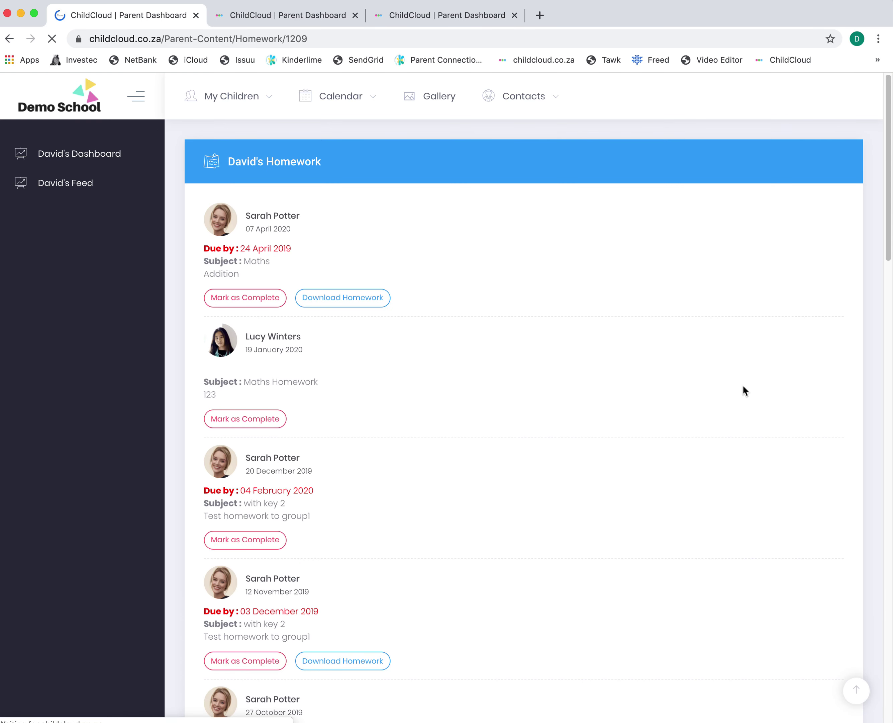
{"action": "left_click", "coordinate": [9, 39]}
- View the 'Join me on my special day' birthday invitation
{"action": "left_click", "coordinate": [299, 464]}
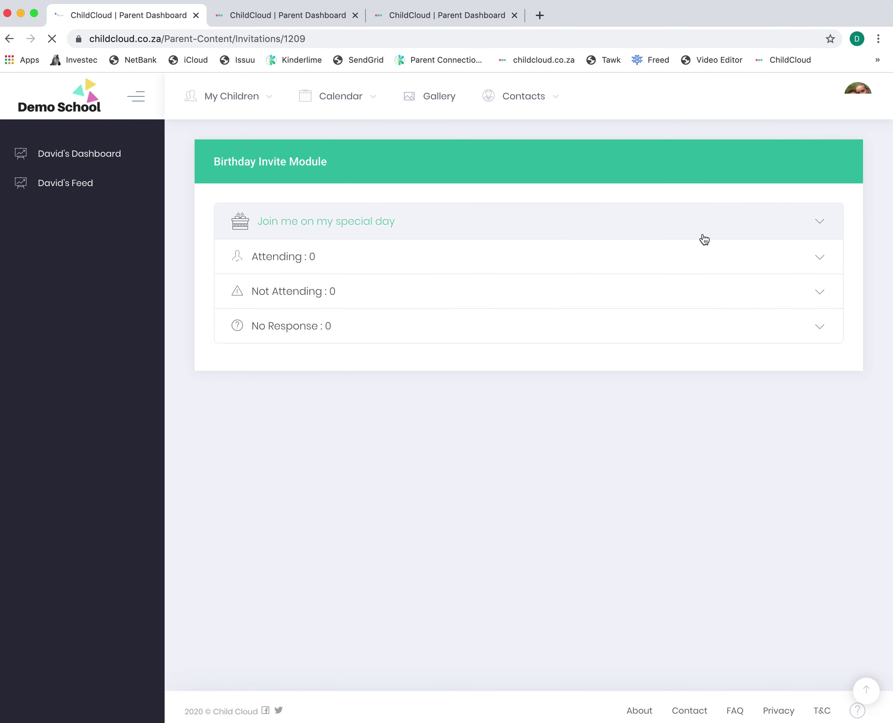
{"action": "left_click", "coordinate": [313, 224]}
{"action": "scroll", "coordinate": [423, 347], "scroll_direction": "down", "scroll_amount": 3}
{"action": "scroll", "coordinate": [455, 370], "scroll_direction": "down", "scroll_amount": 7}
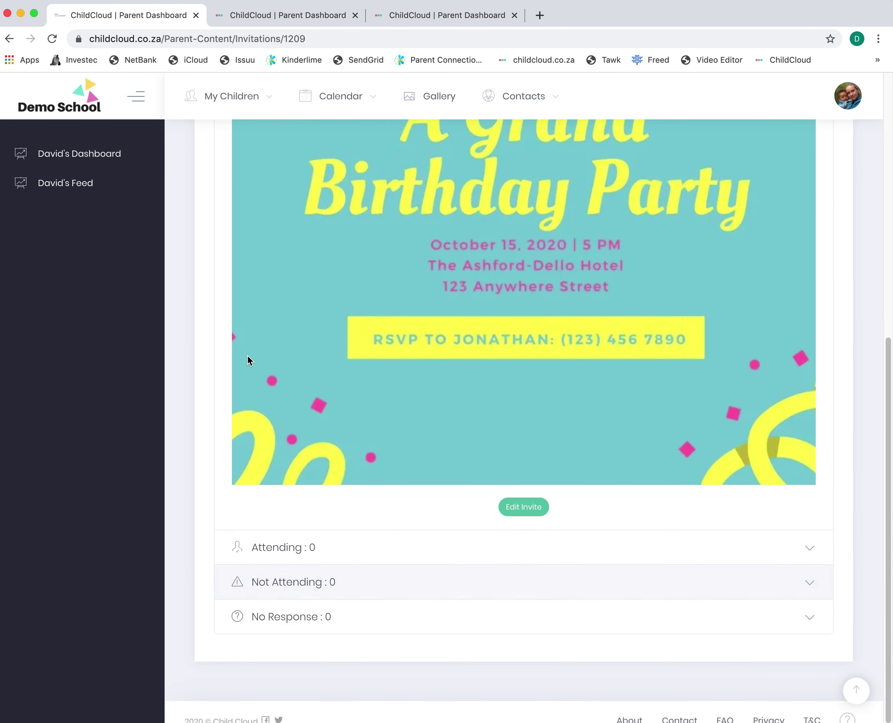
{"action": "left_click", "coordinate": [12, 40]}
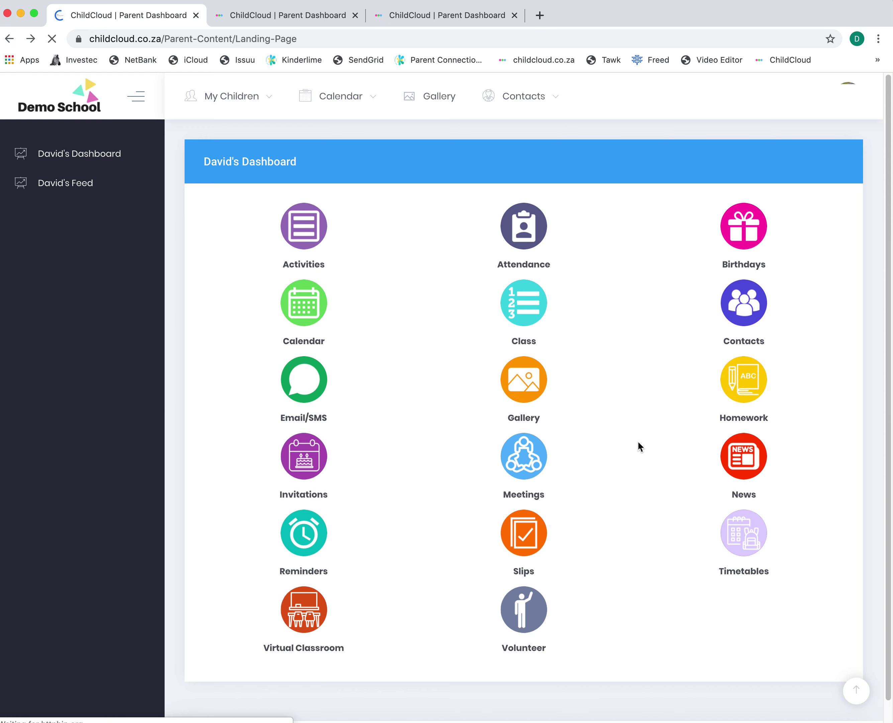
- Book the 11:20–11:50 parent-teacher conference slot on Monday 11 November 2019
{"action": "left_click", "coordinate": [529, 462]}
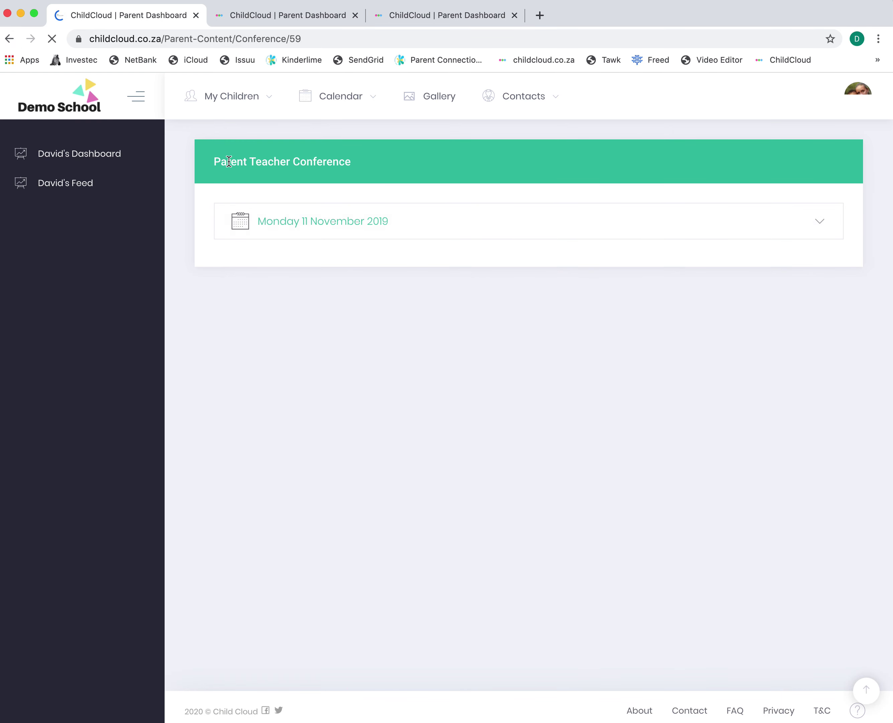
{"action": "left_click", "coordinate": [351, 234]}
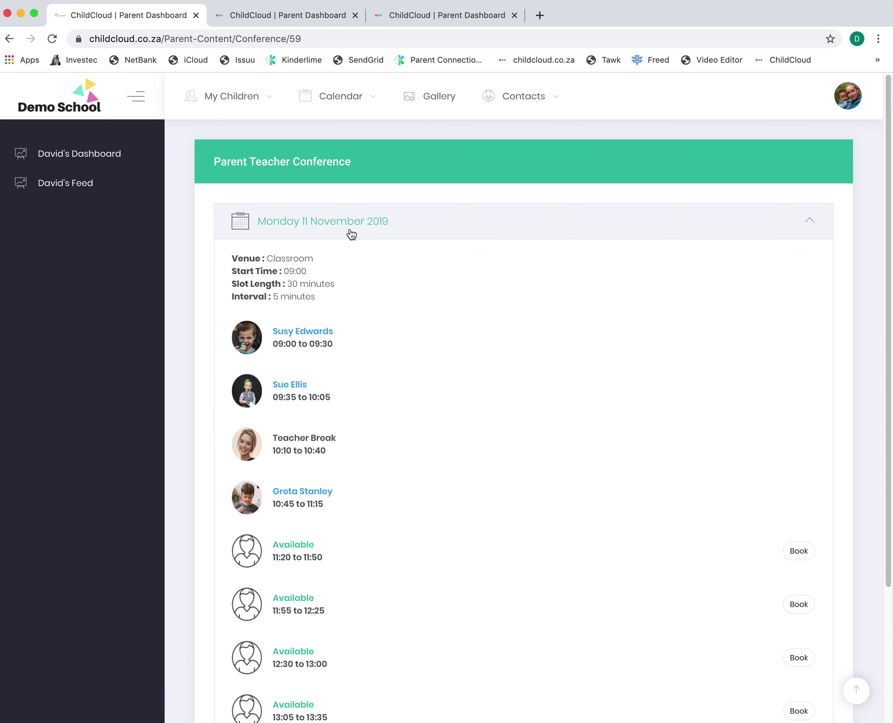
{"action": "scroll", "coordinate": [356, 473], "scroll_direction": "down", "scroll_amount": 5}
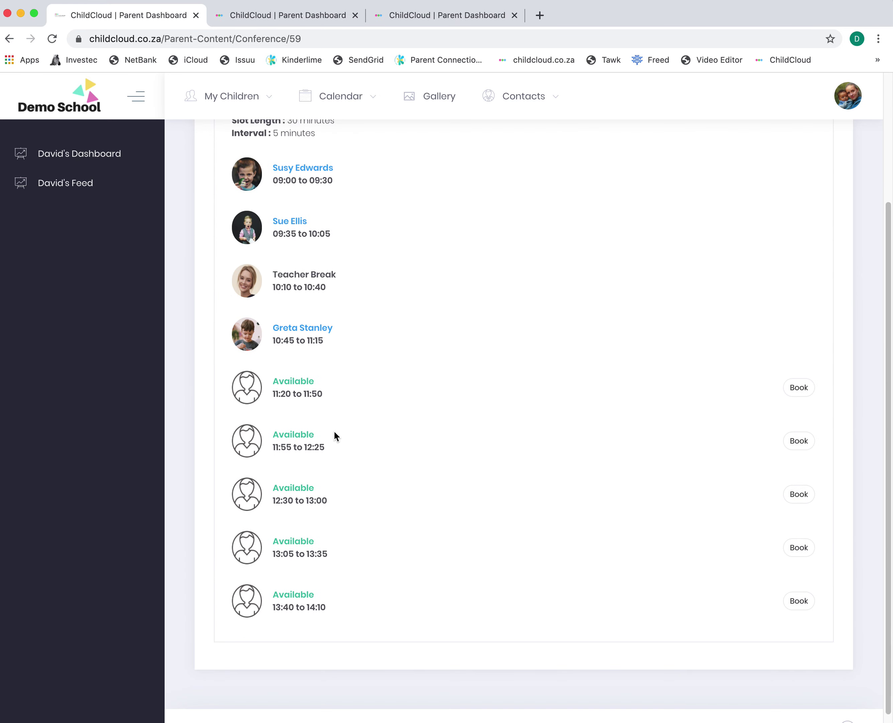
{"action": "scroll", "coordinate": [279, 420], "scroll_direction": "up", "scroll_amount": 5}
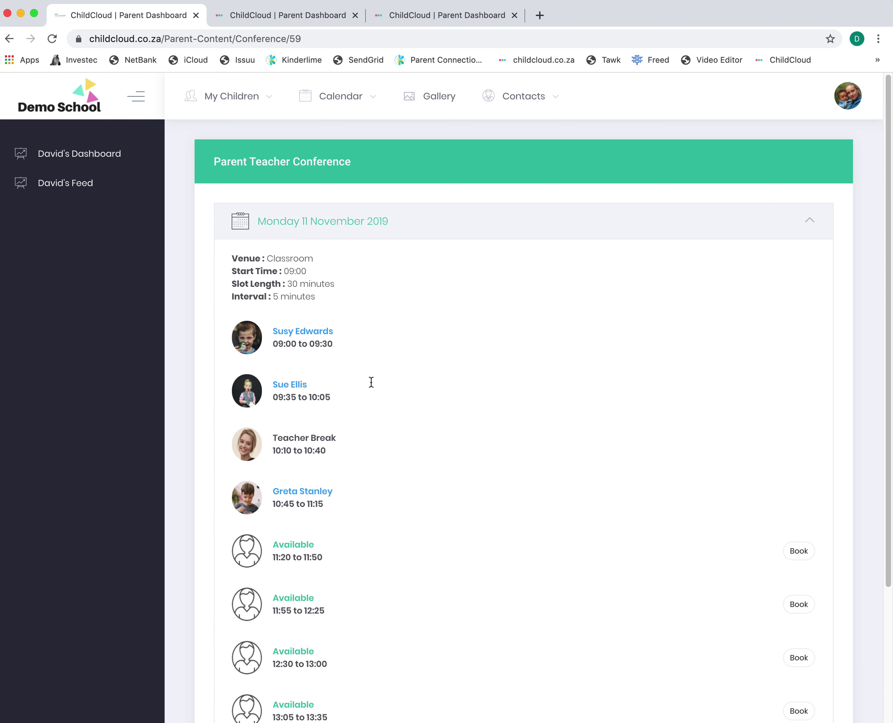
{"action": "scroll", "coordinate": [371, 382], "scroll_direction": "down", "scroll_amount": 4}
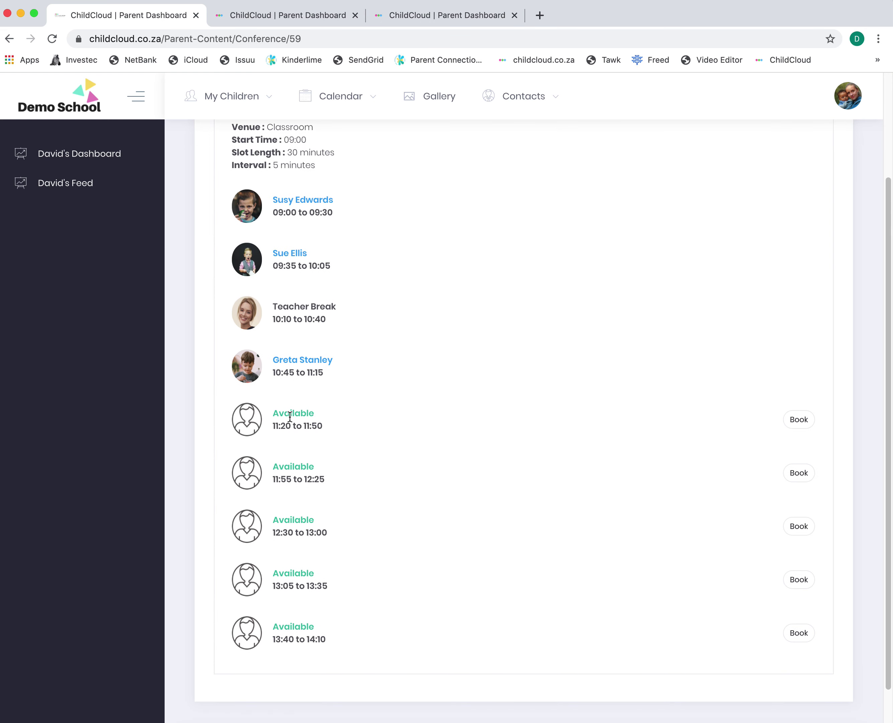
{"action": "left_click", "coordinate": [801, 420]}
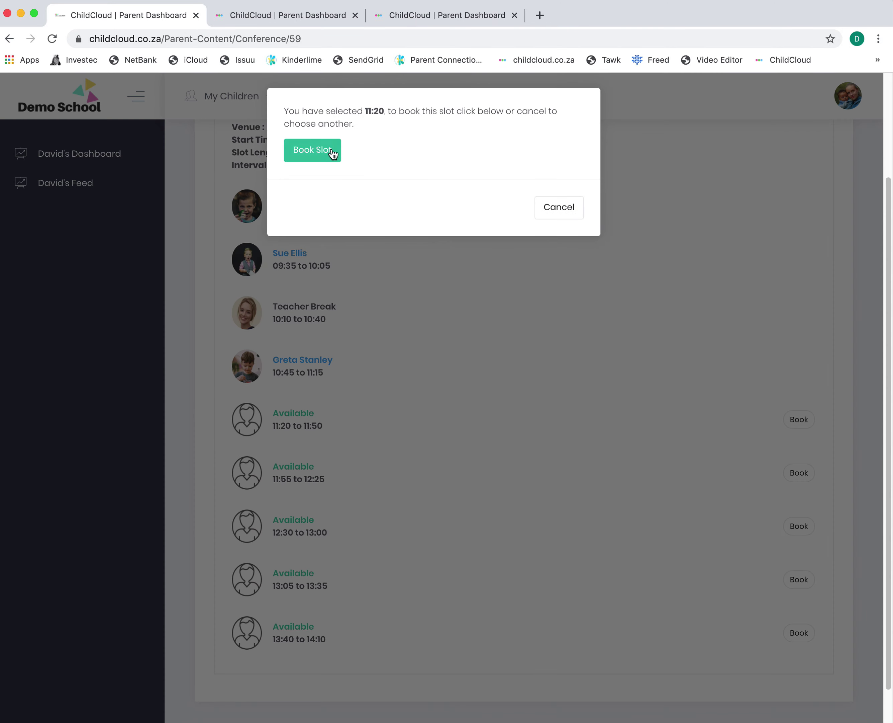
{"action": "left_click", "coordinate": [296, 159]}
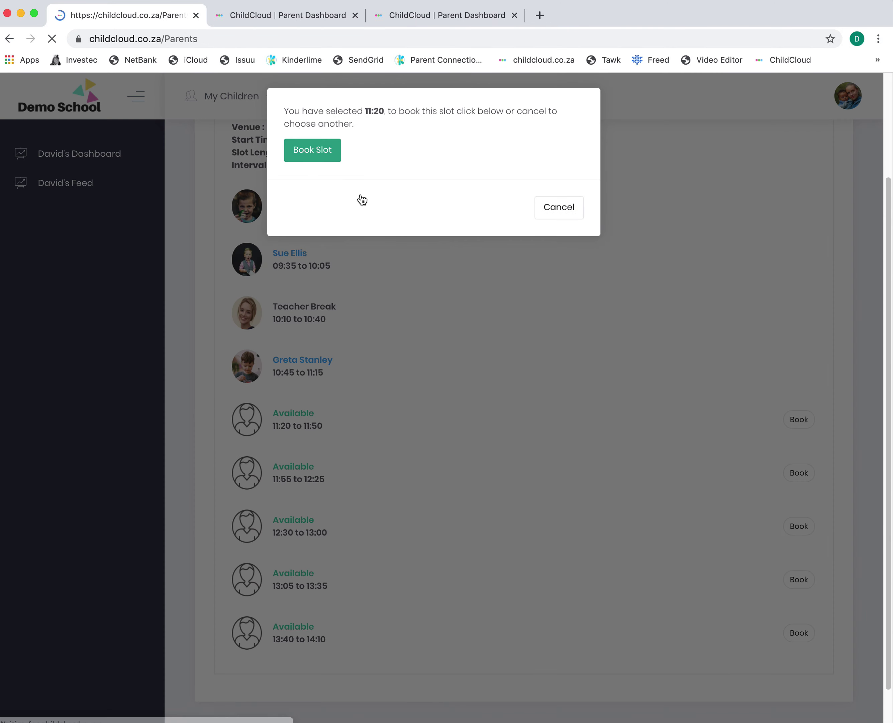
{"action": "scroll", "coordinate": [412, 386], "scroll_direction": "down", "scroll_amount": 15}
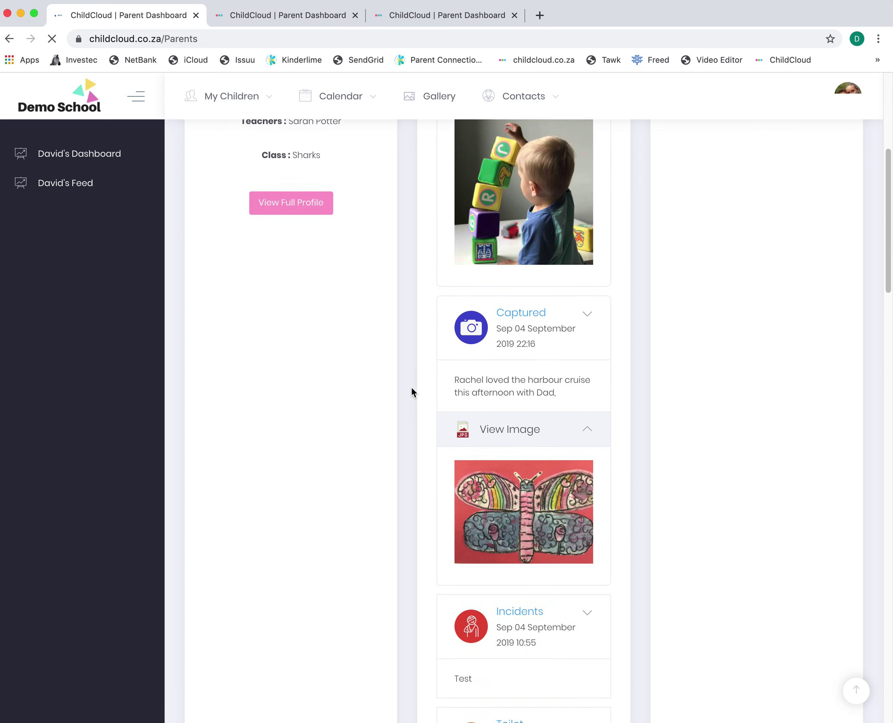
{"action": "scroll", "coordinate": [411, 386], "scroll_direction": "up", "scroll_amount": 10}
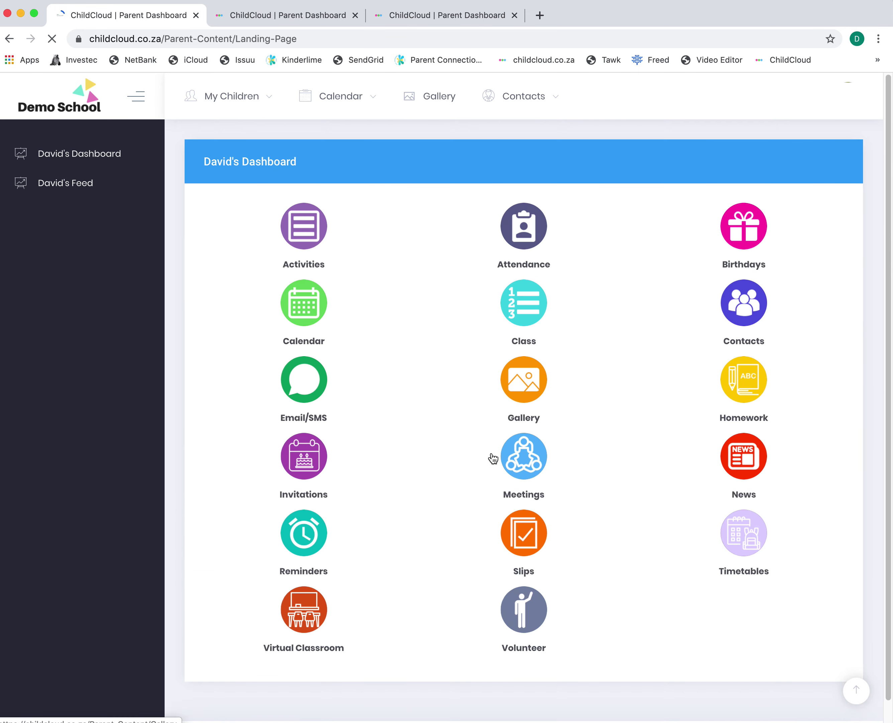
- Look through the school news and reminders from the dashboard
{"action": "left_click", "coordinate": [755, 452]}
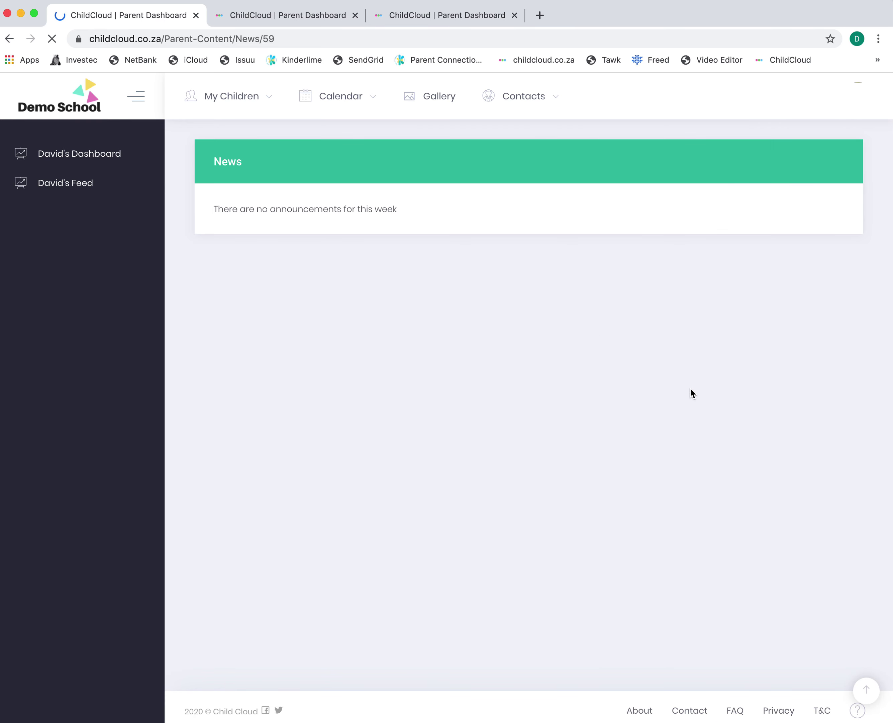
{"action": "left_click", "coordinate": [10, 38]}
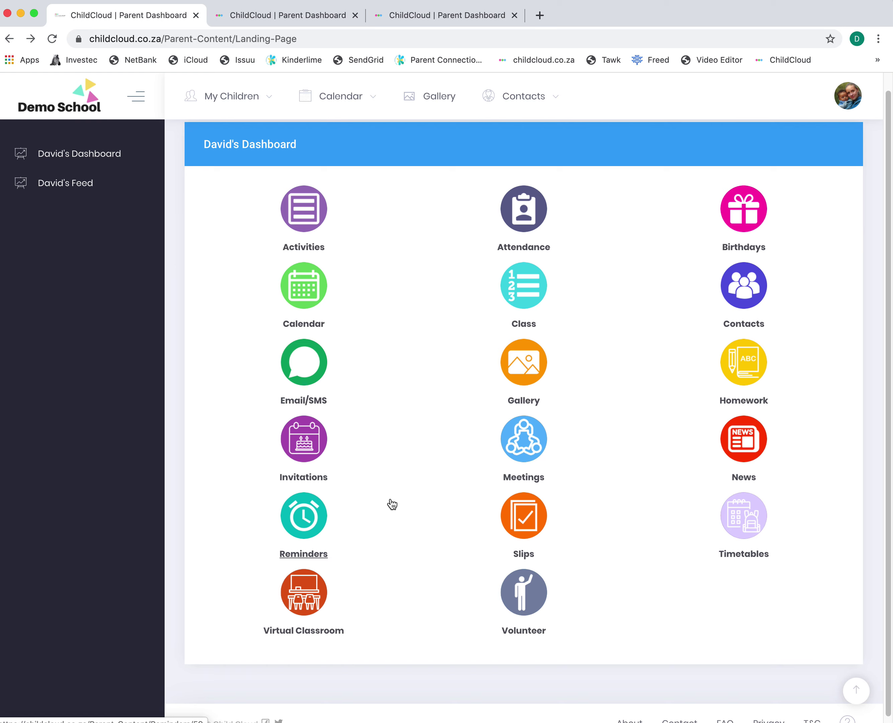
{"action": "left_click", "coordinate": [297, 524]}
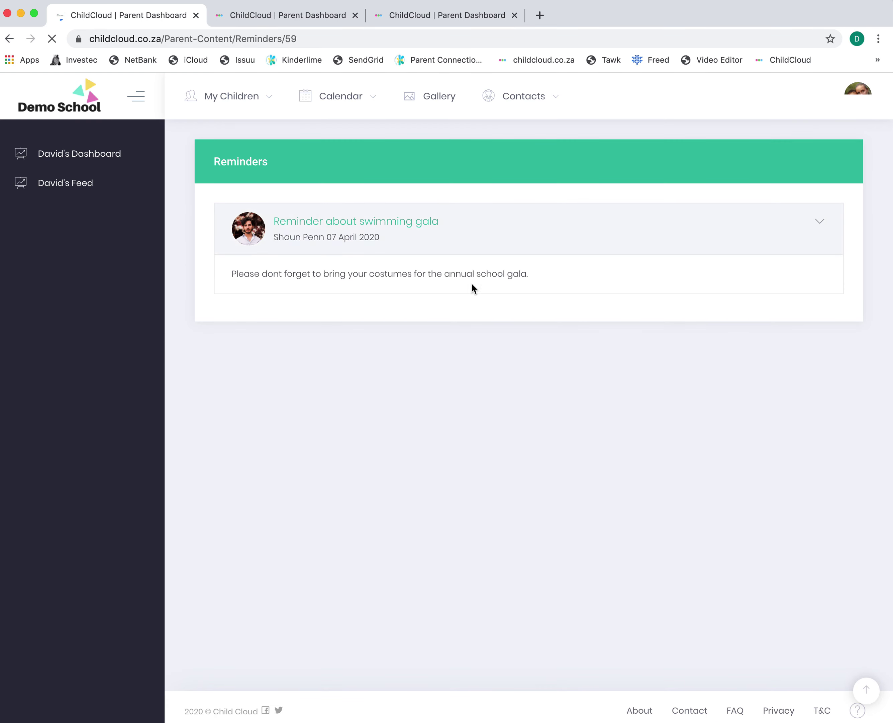
{"action": "left_click", "coordinate": [9, 38]}
- Sign the Soccer U10 permission slip giving permission for the child and submit the reply
{"action": "left_click", "coordinate": [544, 534]}
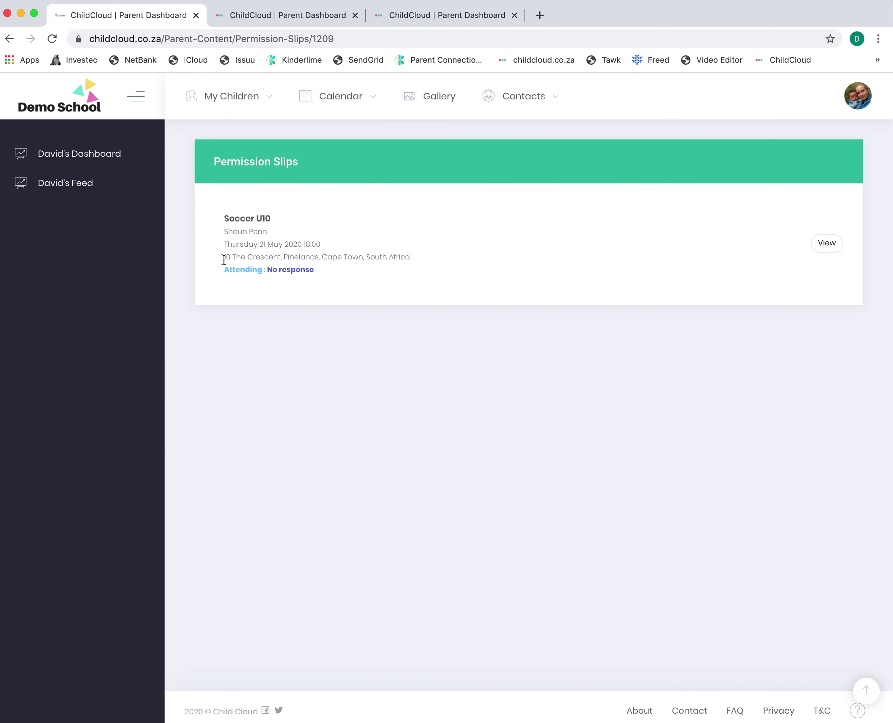
{"action": "left_click", "coordinate": [841, 247]}
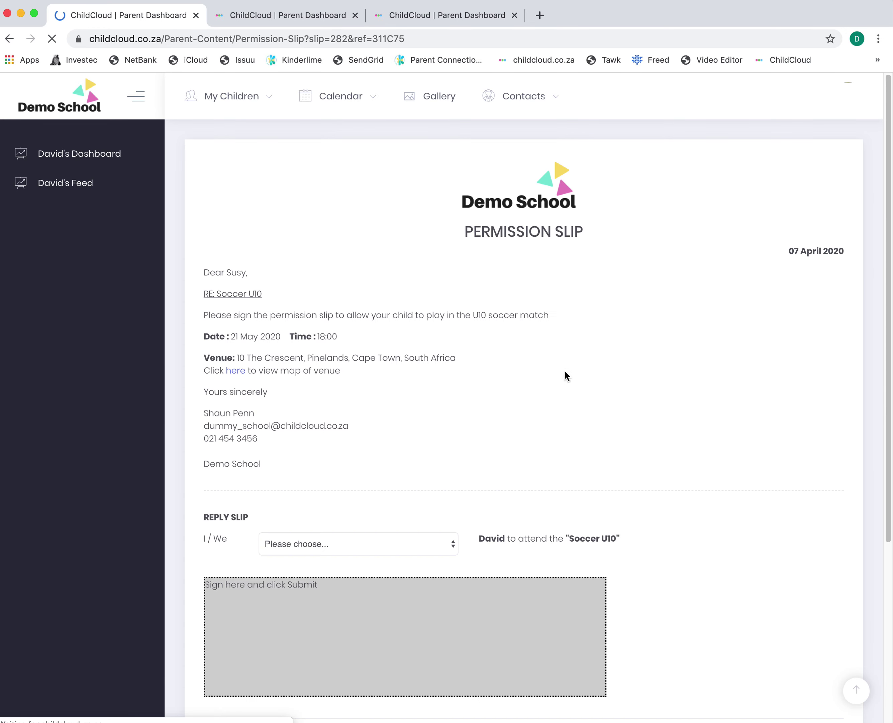
{"action": "scroll", "coordinate": [477, 300], "scroll_direction": "down", "scroll_amount": 3}
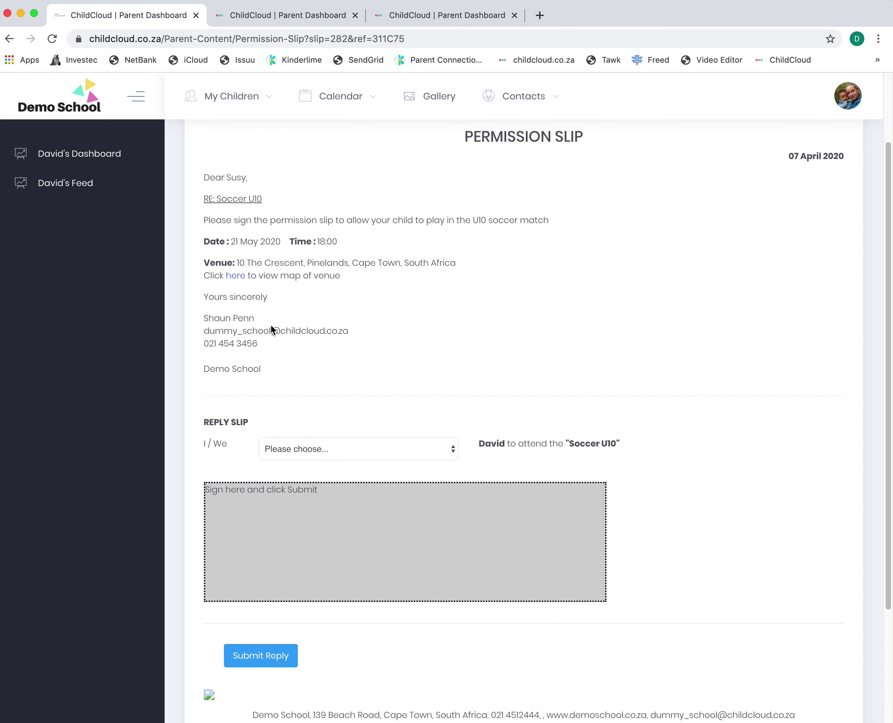
{"action": "left_click", "coordinate": [357, 446]}
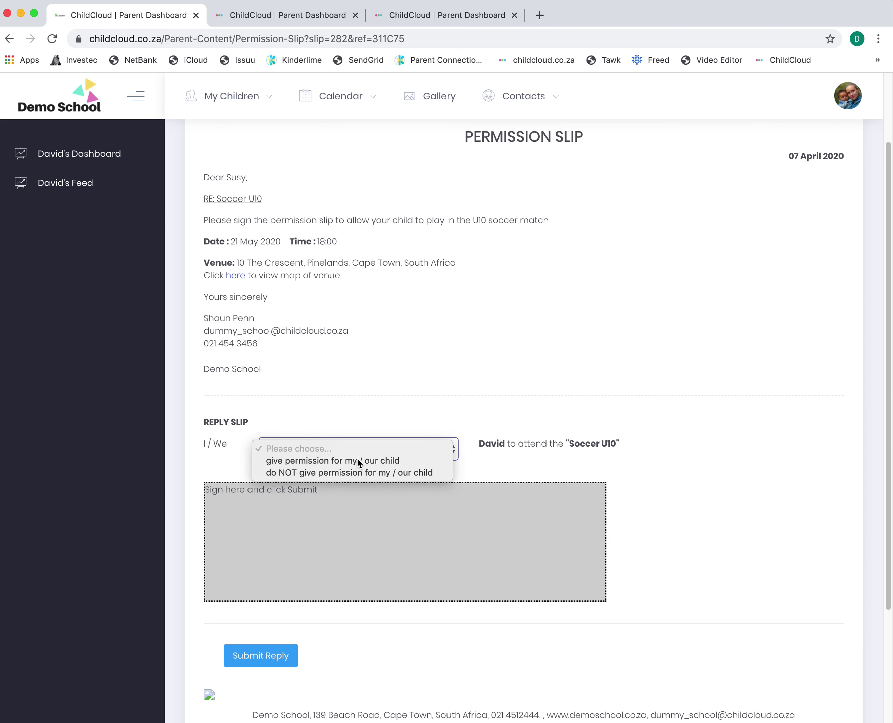
{"action": "left_click", "coordinate": [357, 461]}
{"action": "mouse_move", "coordinate": [326, 574]}
{"action": "left_mouse_down"}
{"action": "mouse_move", "coordinate": [360, 526]}
{"action": "mouse_move", "coordinate": [519, 521]}
{"action": "left_mouse_up"}
{"action": "left_click", "coordinate": [285, 661]}
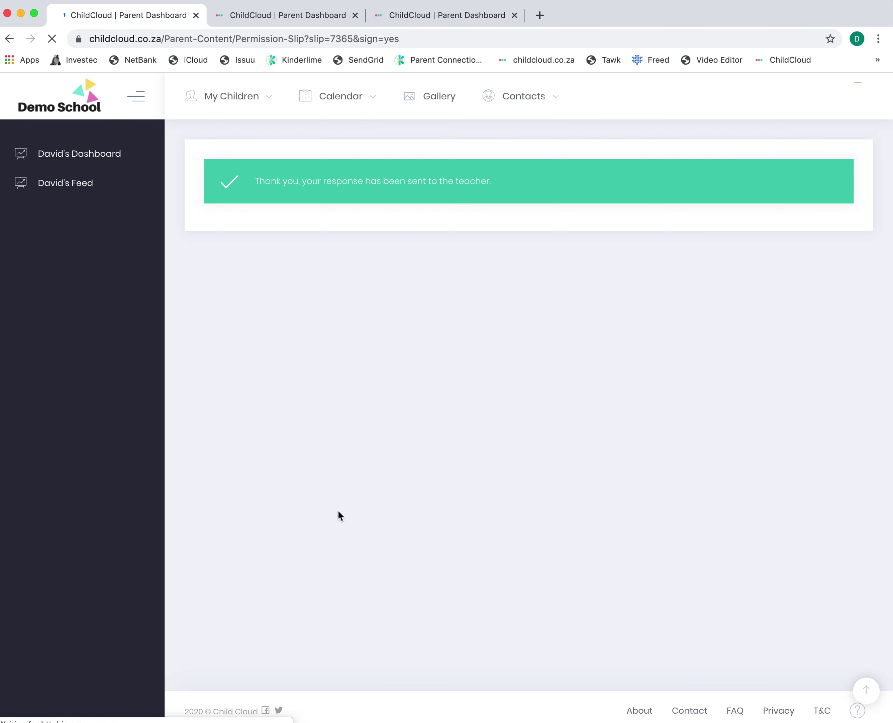
{"action": "left_click", "coordinate": [104, 156]}
{"action": "scroll", "coordinate": [487, 449], "scroll_direction": "down", "scroll_amount": 1}
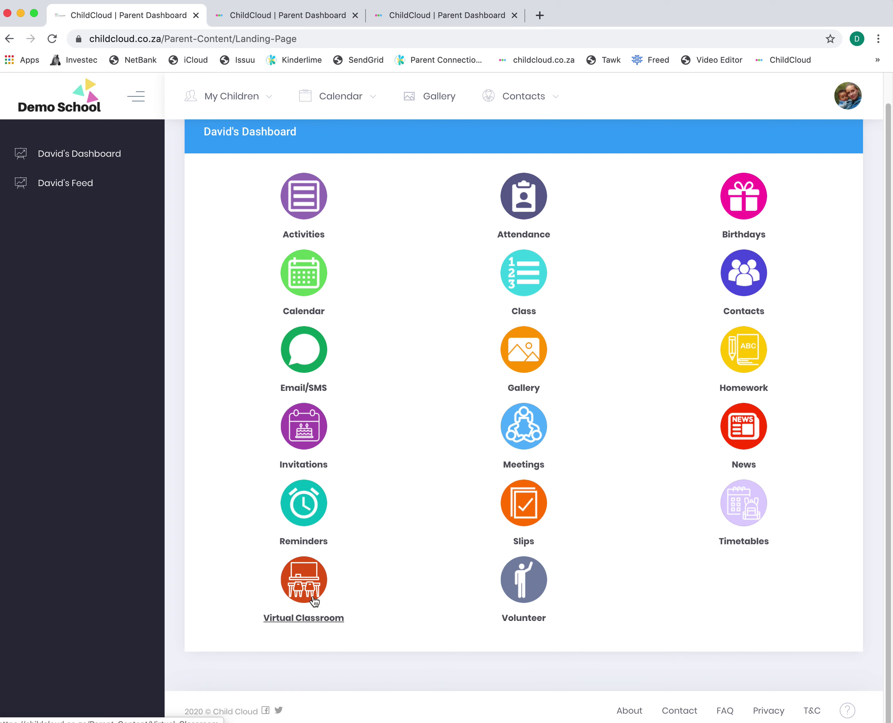
- Open the Science lesson Condensation from the Virtual Classroom and read through it
{"action": "left_click", "coordinate": [307, 584]}
{"action": "scroll", "coordinate": [451, 539], "scroll_direction": "down", "scroll_amount": 1}
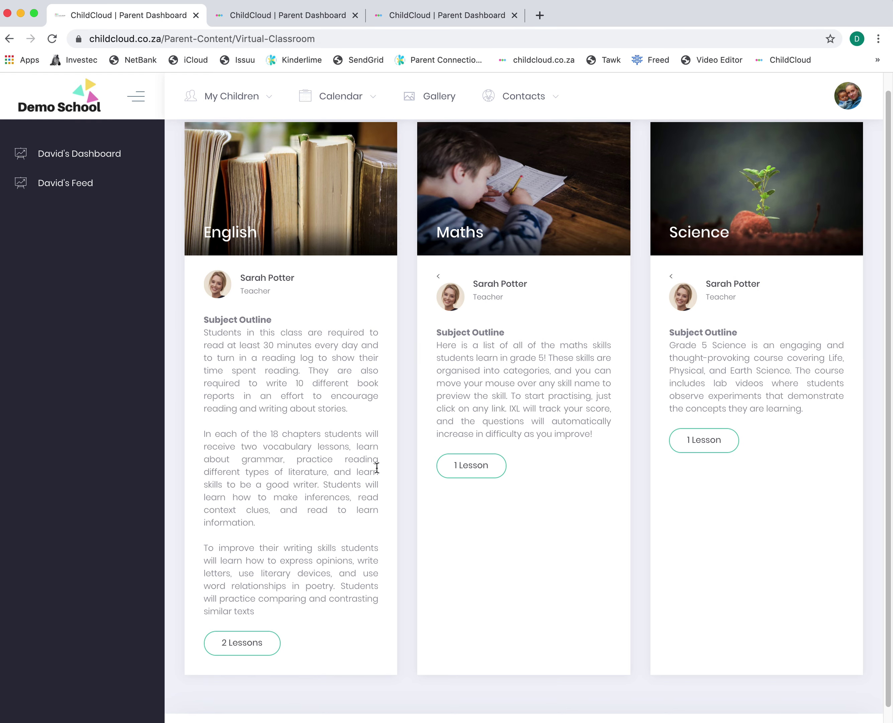
{"action": "left_click", "coordinate": [703, 445]}
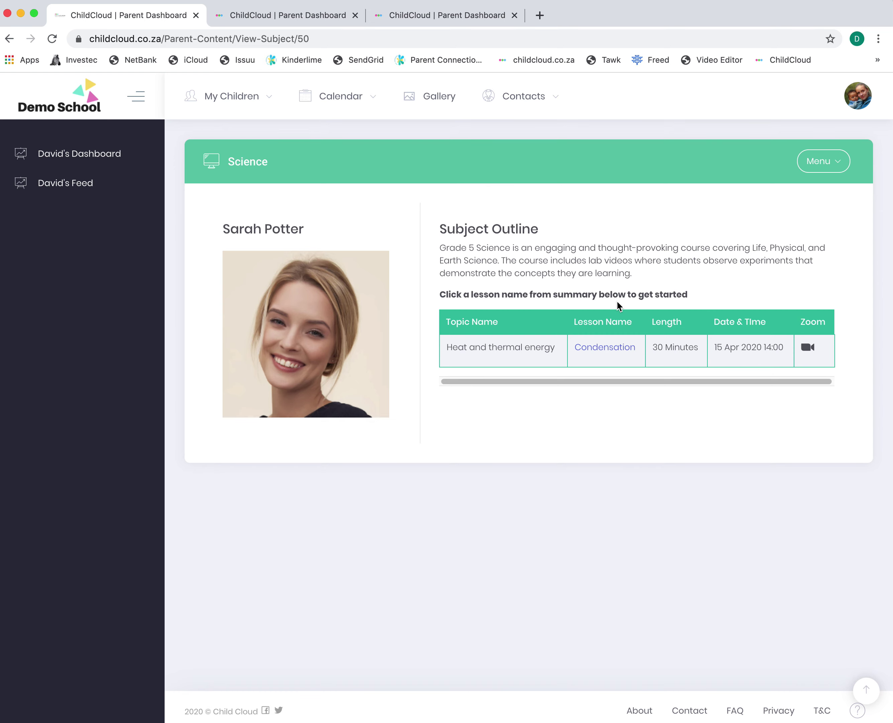
{"action": "left_click", "coordinate": [596, 354]}
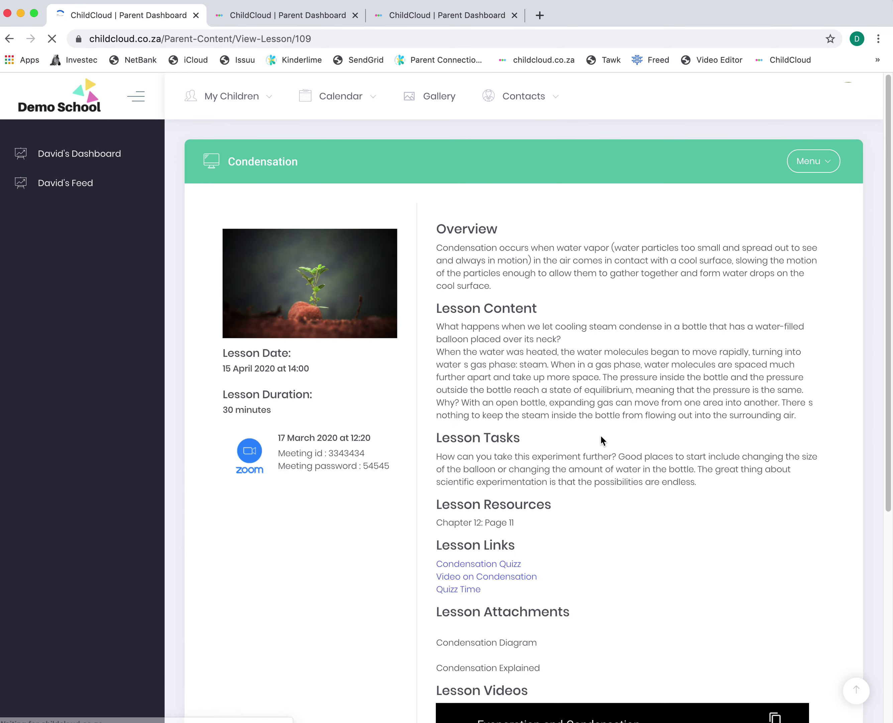
{"action": "scroll", "coordinate": [608, 447], "scroll_direction": "down", "scroll_amount": 2}
{"action": "scroll", "coordinate": [608, 449], "scroll_direction": "down", "scroll_amount": 5}
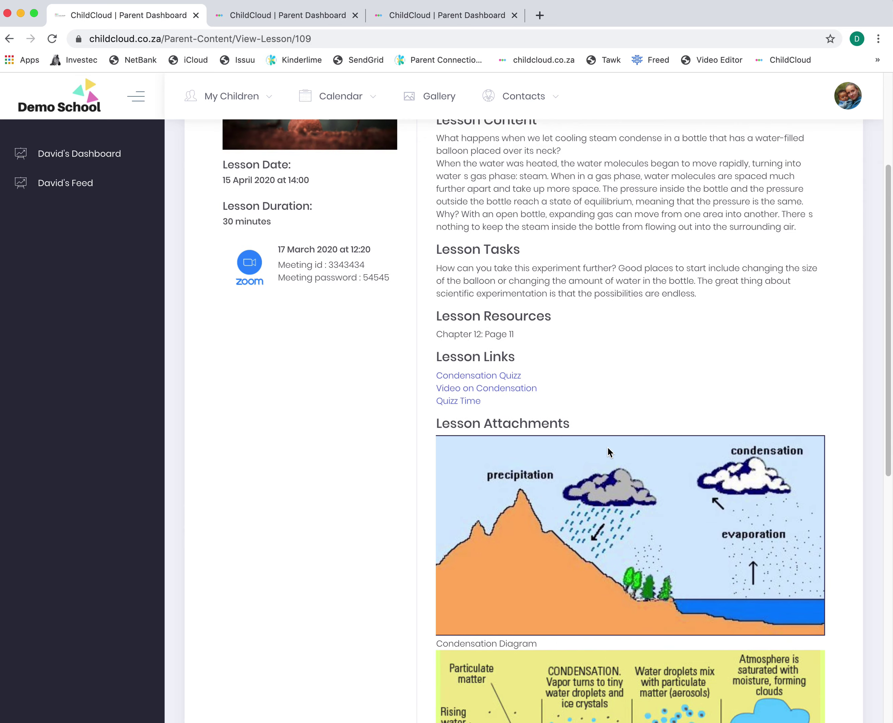
{"action": "scroll", "coordinate": [608, 452], "scroll_direction": "down", "scroll_amount": 1}
{"action": "scroll", "coordinate": [607, 446], "scroll_direction": "up", "scroll_amount": 10}
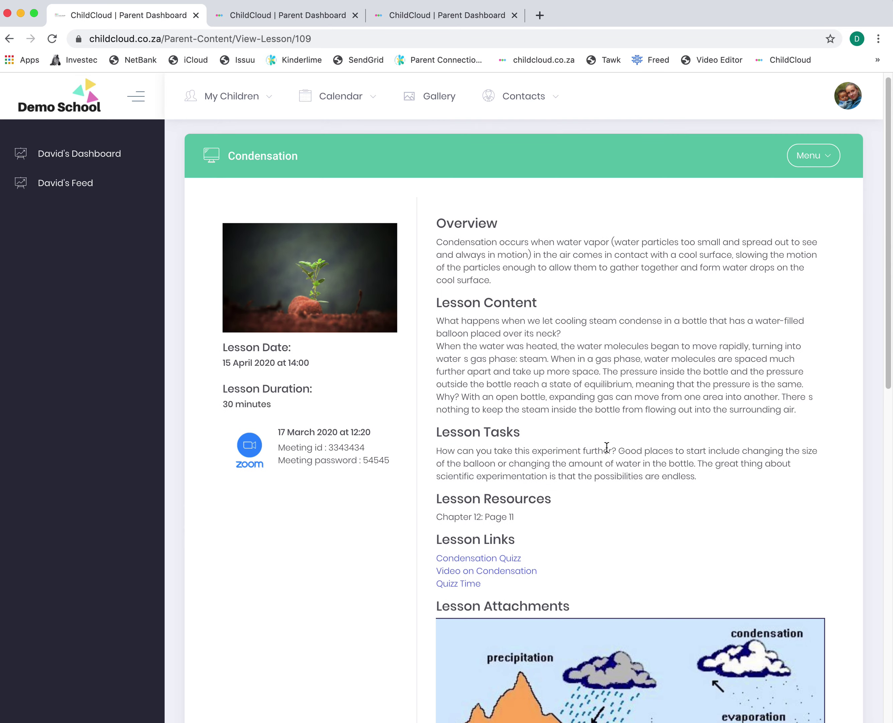
{"action": "scroll", "coordinate": [607, 446], "scroll_direction": "down", "scroll_amount": 5}
{"action": "scroll", "coordinate": [607, 451], "scroll_direction": "down", "scroll_amount": 13}
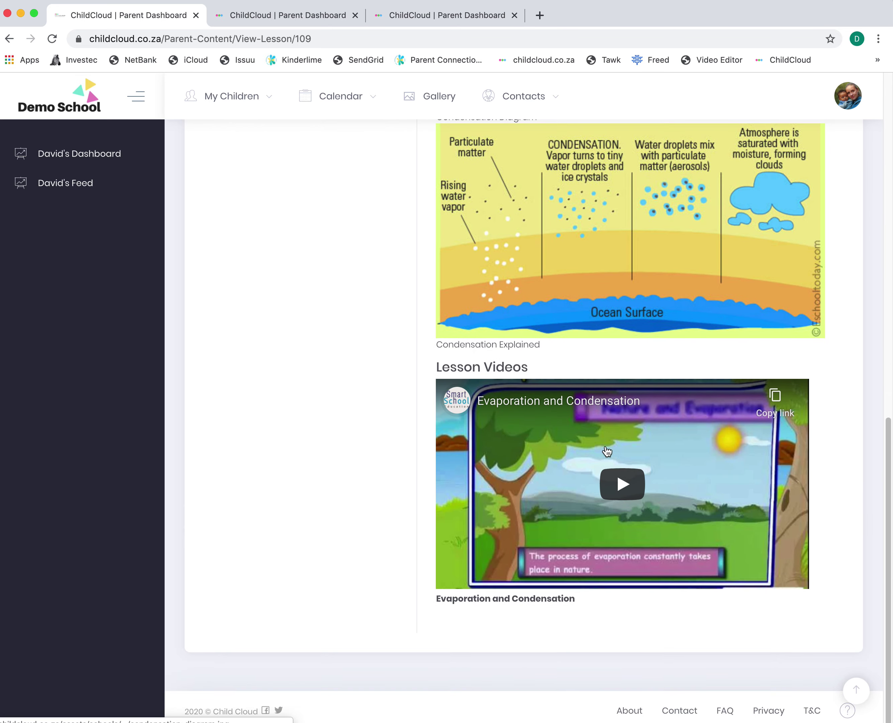
{"action": "scroll", "coordinate": [626, 508], "scroll_direction": "up", "scroll_amount": 20}
- Reopen the Condensation lesson from the Lesson Calendar's following week
{"action": "left_click", "coordinate": [810, 162]}
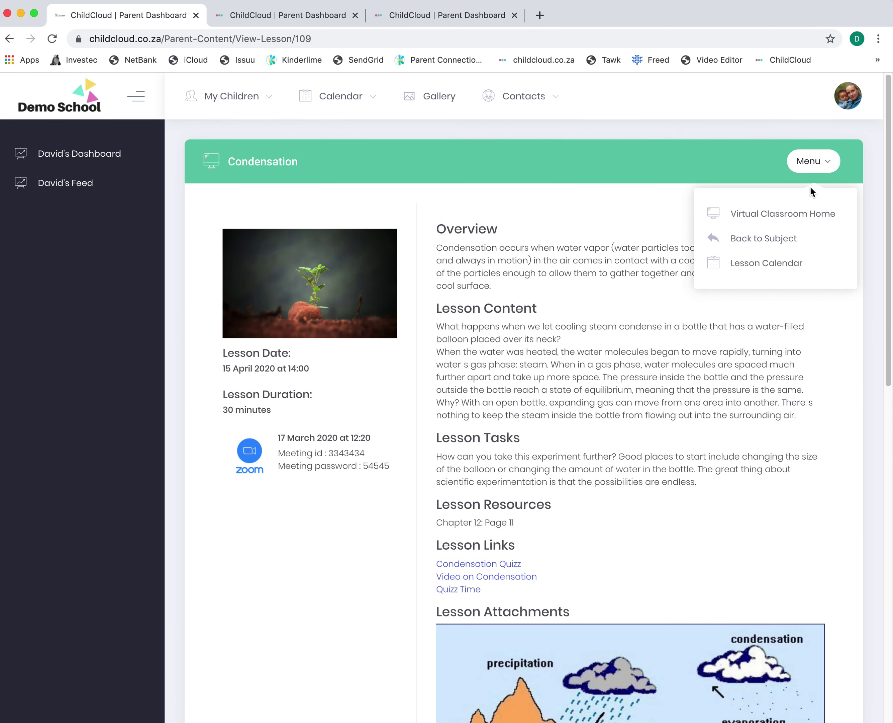
{"action": "left_click", "coordinate": [765, 266]}
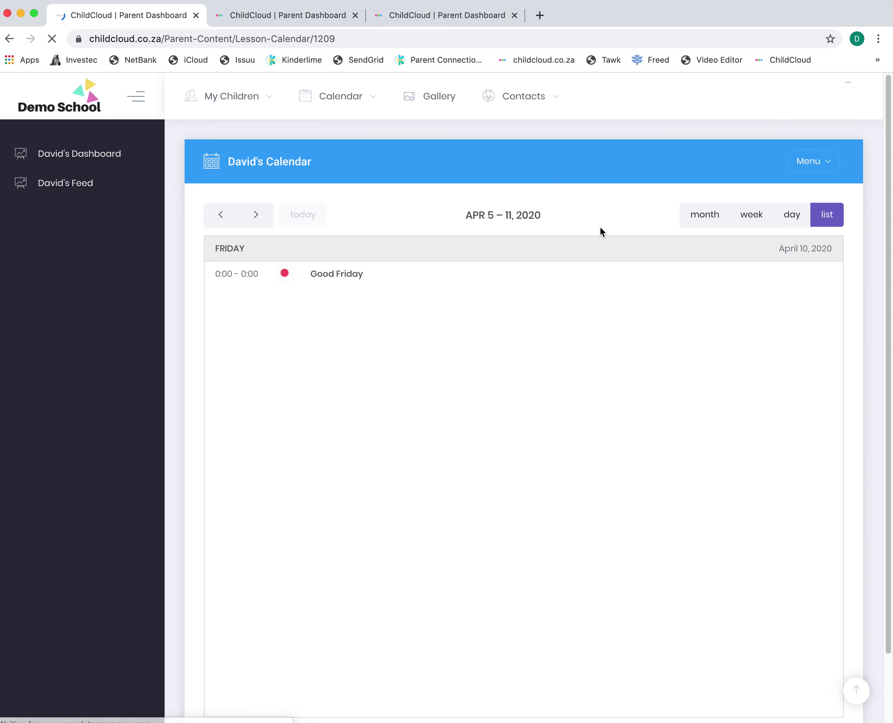
{"action": "left_click", "coordinate": [256, 214]}
{"action": "mouse_move", "coordinate": [328, 302]}
{"action": "mouse_move", "coordinate": [352, 263]}
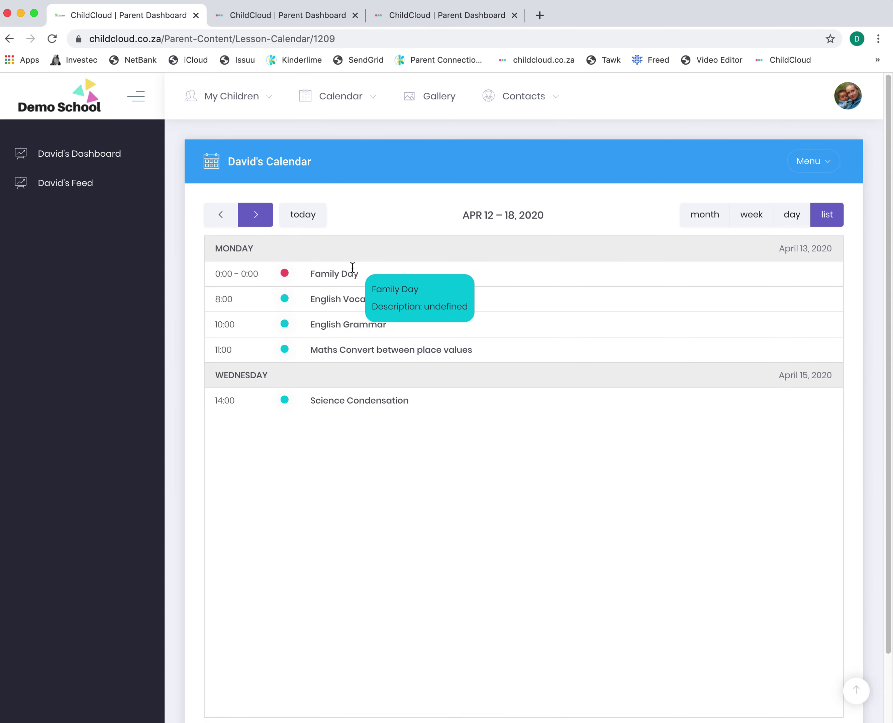
{"action": "left_click", "coordinate": [365, 413]}
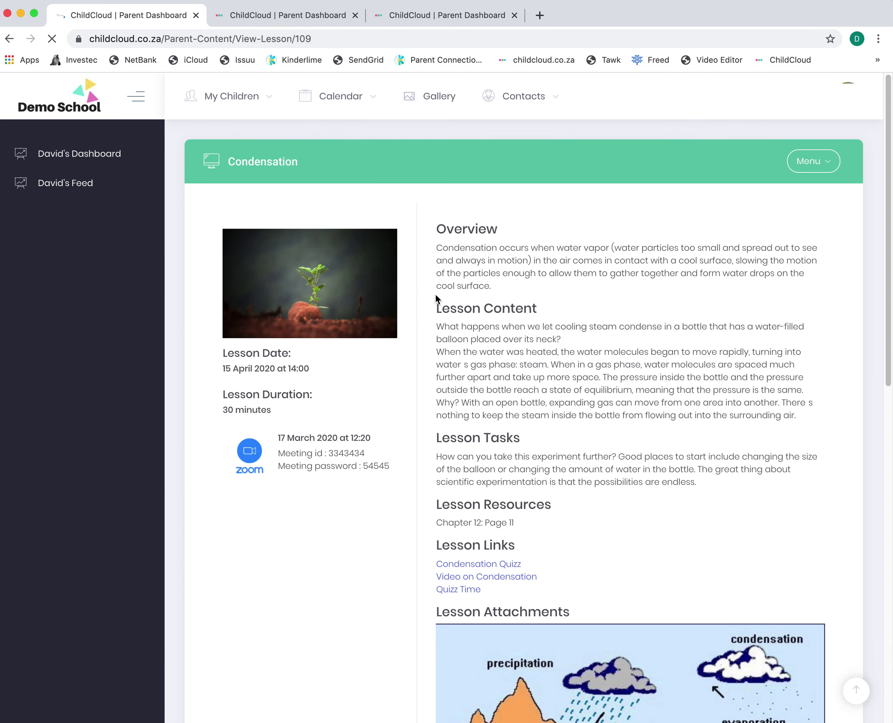
- Cancel the Mystery Reader volunteer slot for Wednesday 17 June 2020
{"action": "left_click", "coordinate": [68, 151]}
{"action": "left_click", "coordinate": [520, 613]}
{"action": "left_click", "coordinate": [322, 228]}
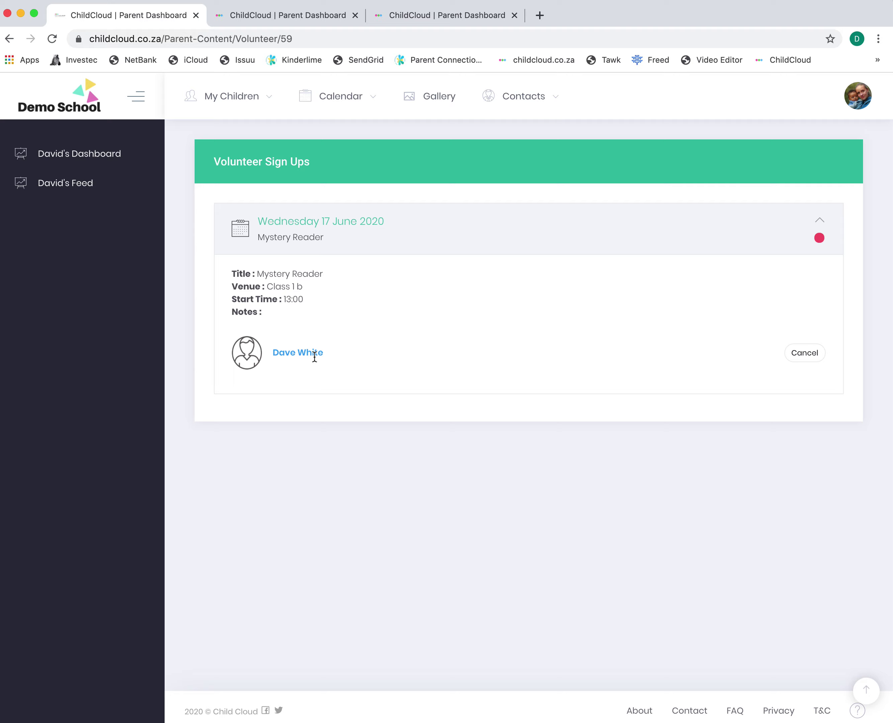
{"action": "left_click", "coordinate": [802, 355]}
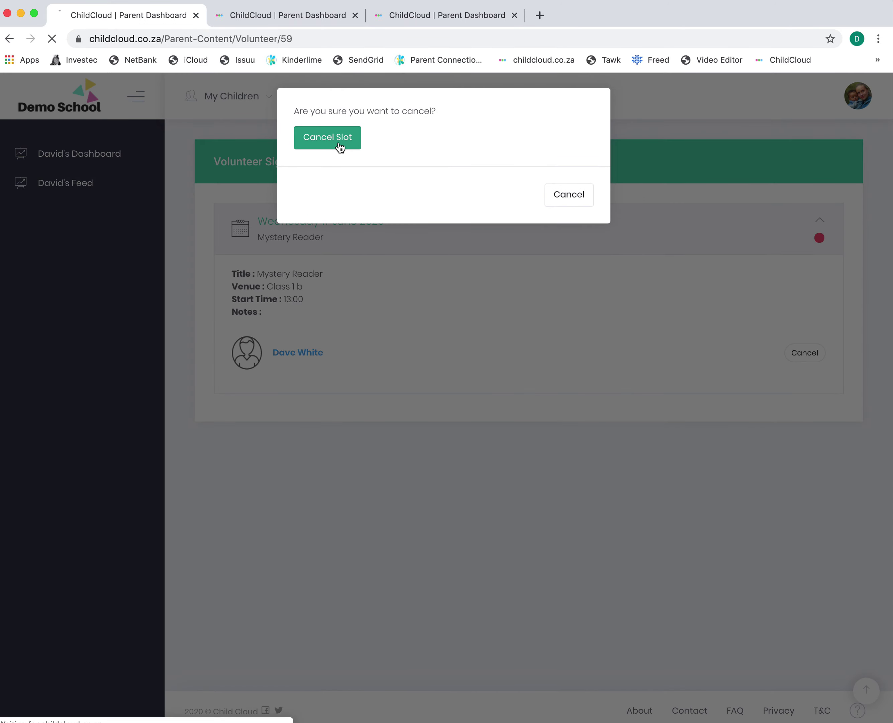
{"action": "left_click", "coordinate": [340, 145]}
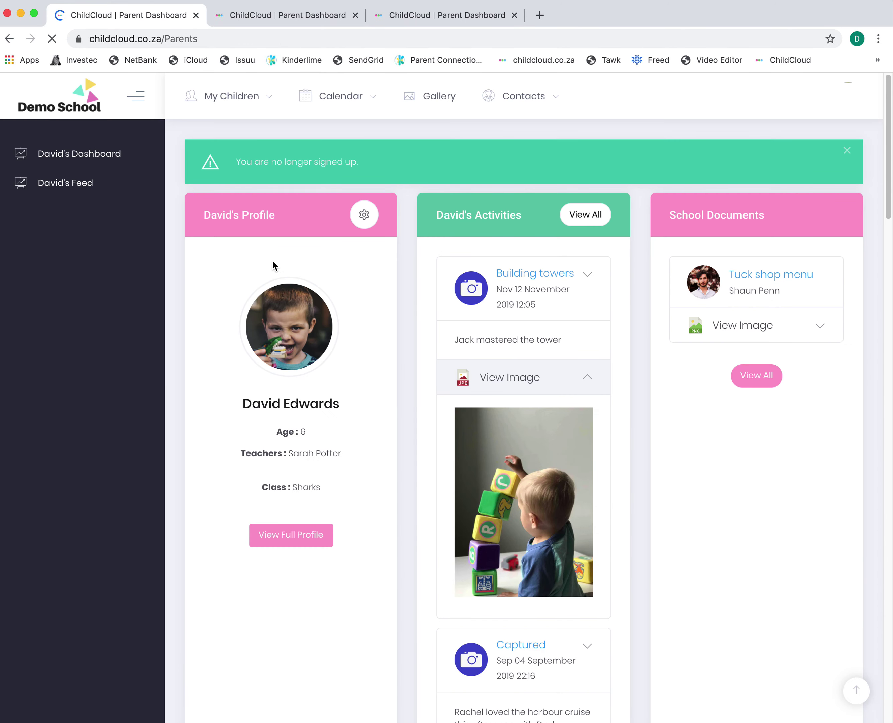
- Book the Mystery Reader slot again and confirm the volunteer sign-up
{"action": "left_click", "coordinate": [79, 162]}
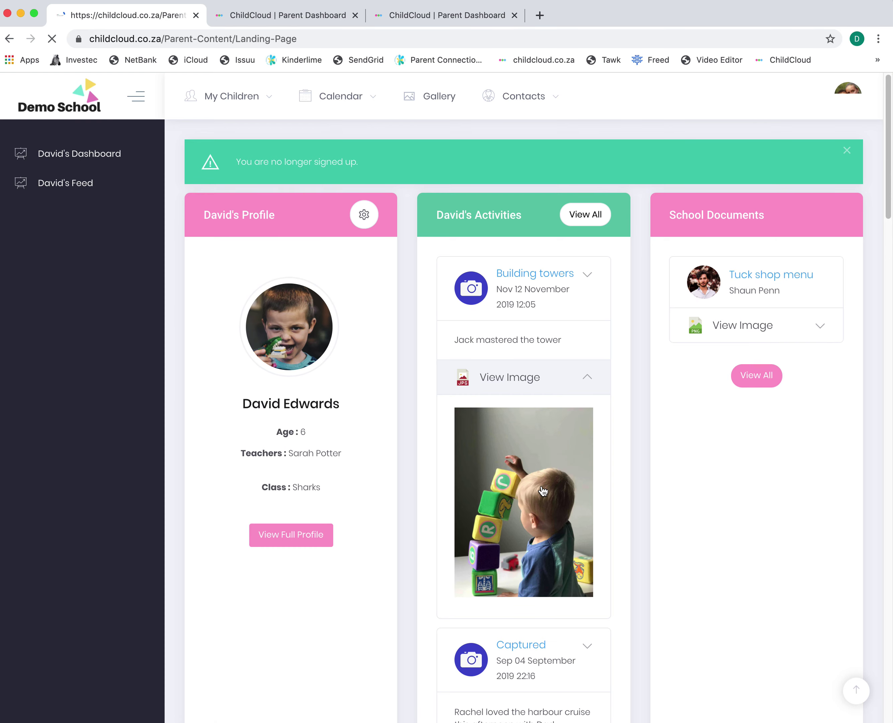
{"action": "left_click", "coordinate": [539, 588]}
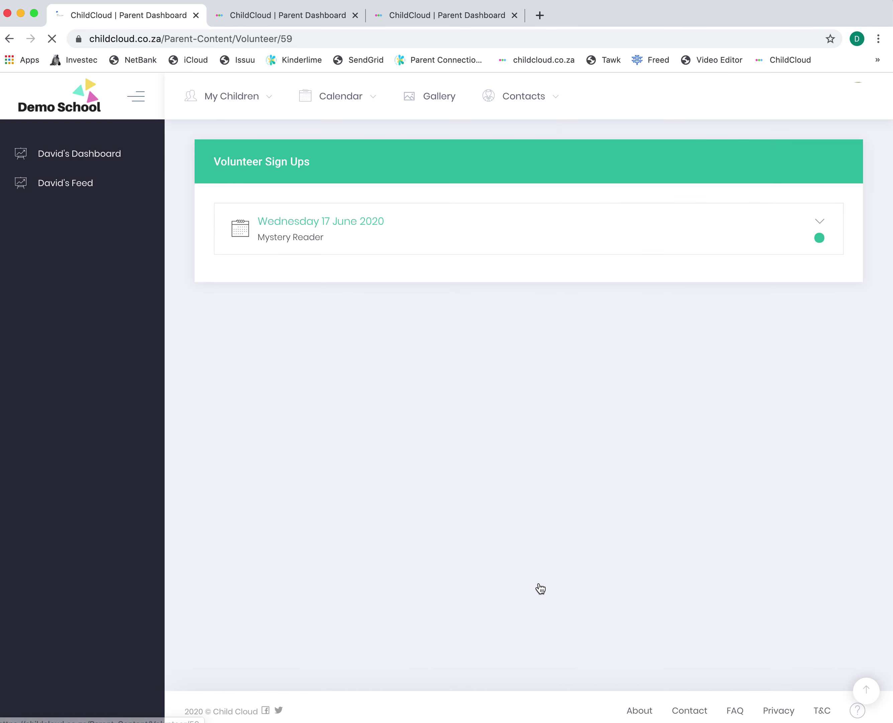
{"action": "left_click", "coordinate": [811, 239]}
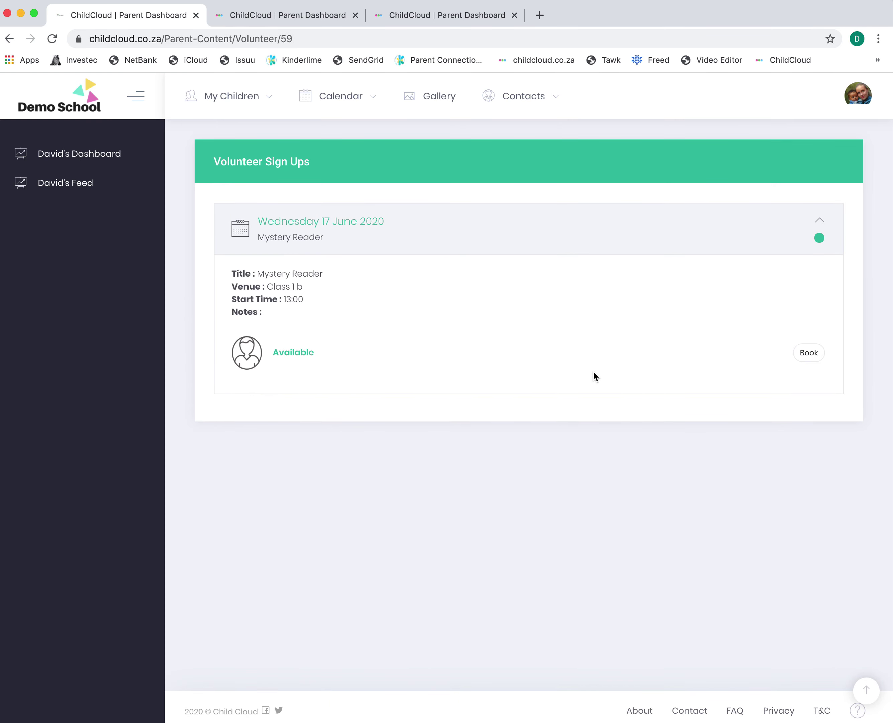
{"action": "left_click", "coordinate": [819, 364]}
{"action": "left_click", "coordinate": [315, 138]}
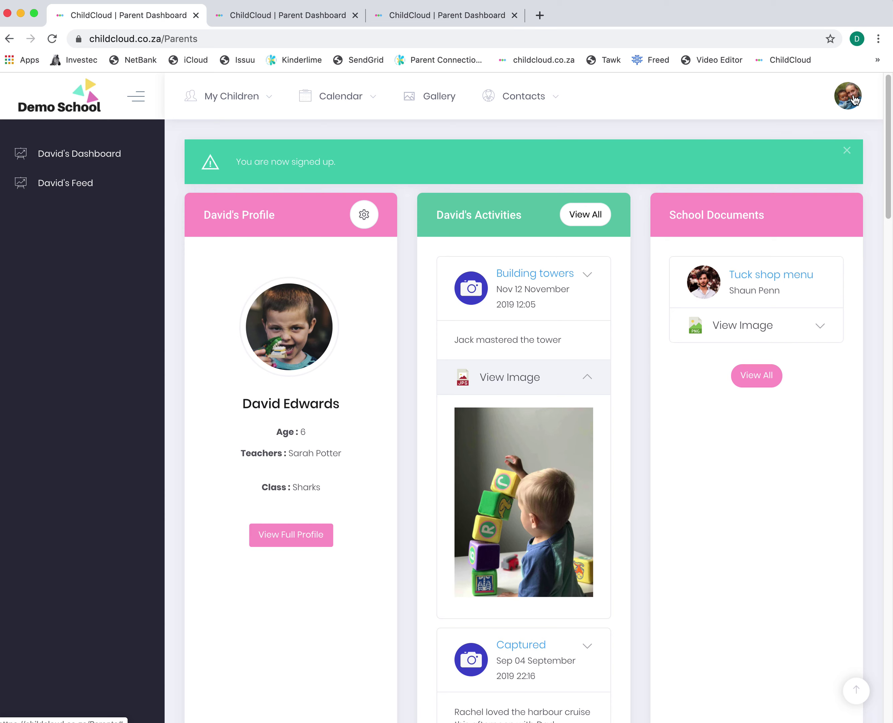
- View My Profile from the avatar menu, then bring up the Edit Your Information form
{"action": "left_click", "coordinate": [852, 100]}
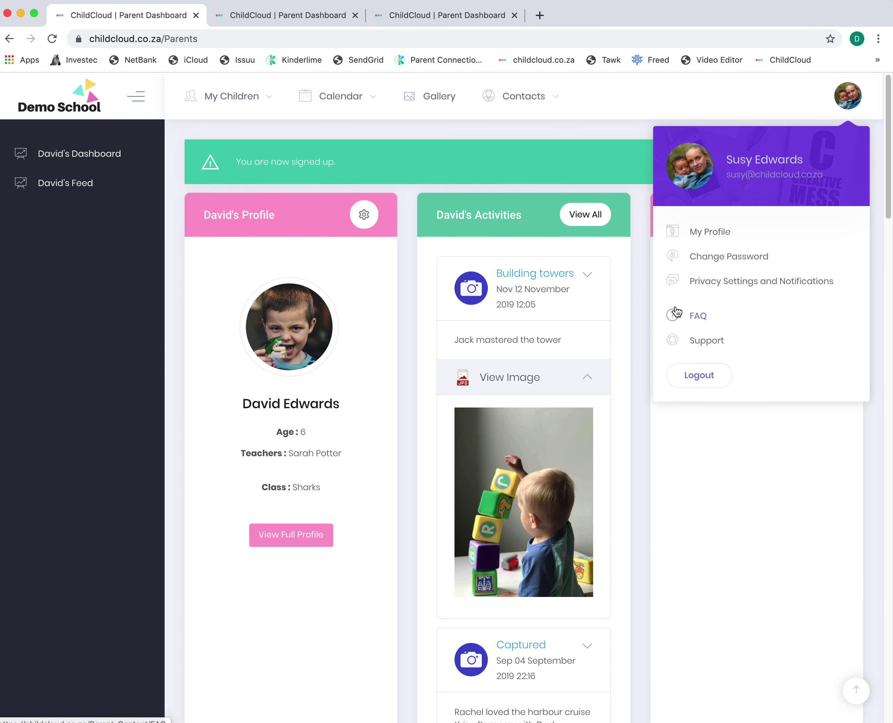
{"action": "left_click", "coordinate": [735, 242]}
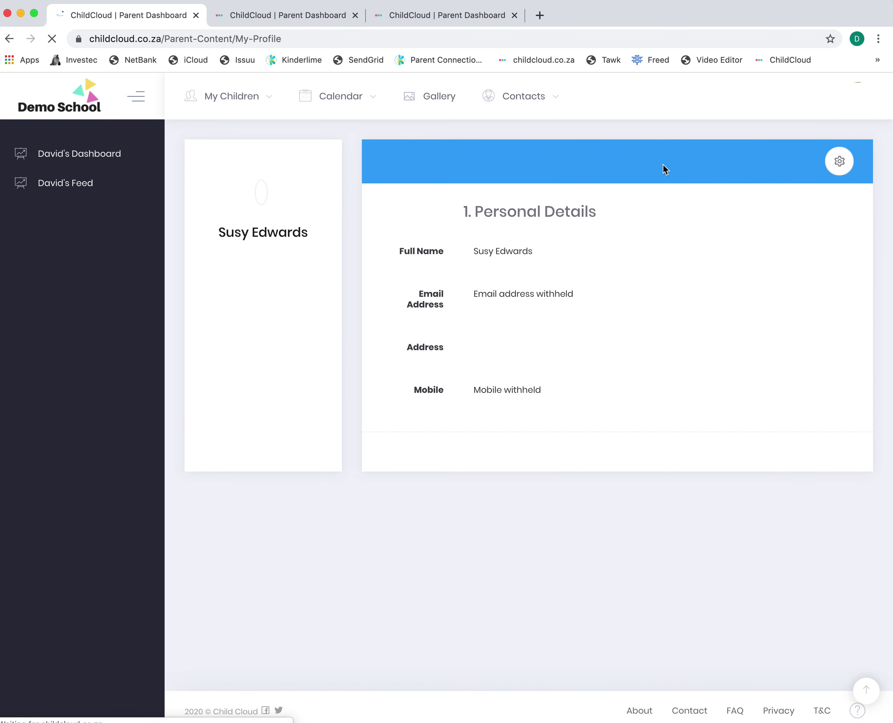
{"action": "left_click", "coordinate": [839, 161]}
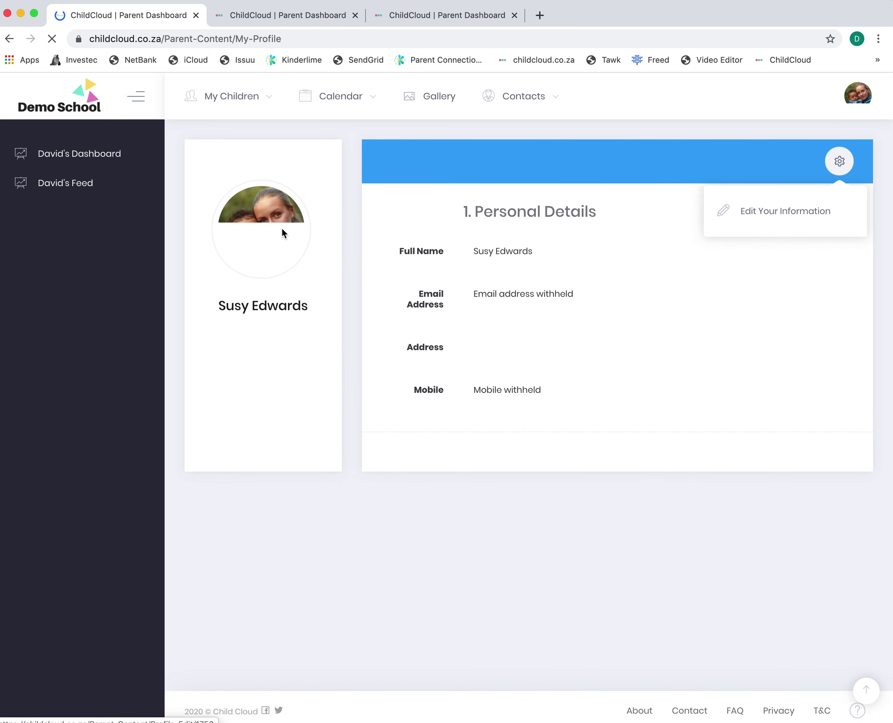
{"action": "left_click", "coordinate": [833, 171]}
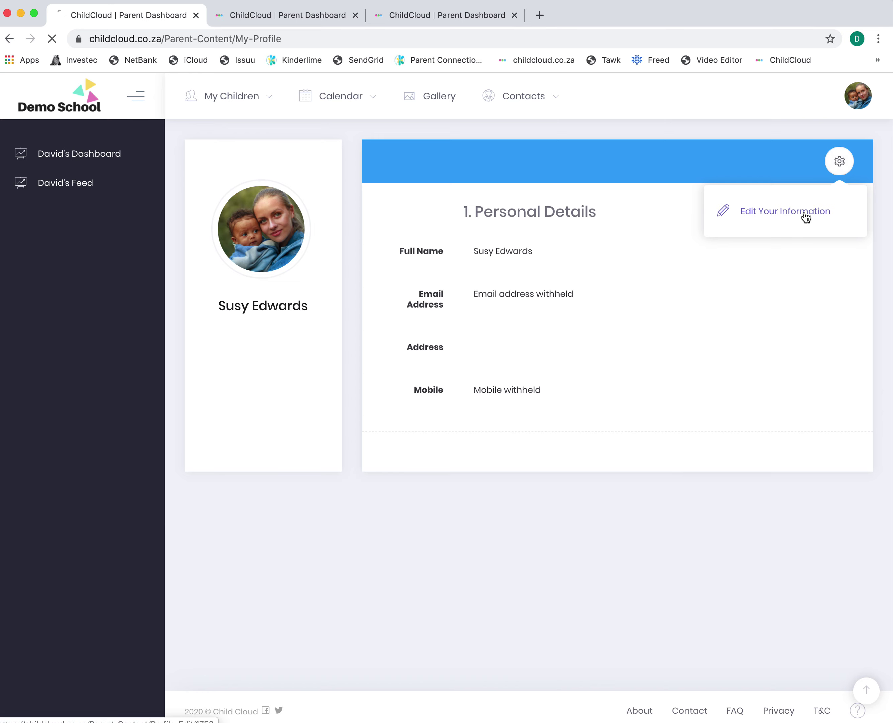
{"action": "left_click", "coordinate": [807, 217]}
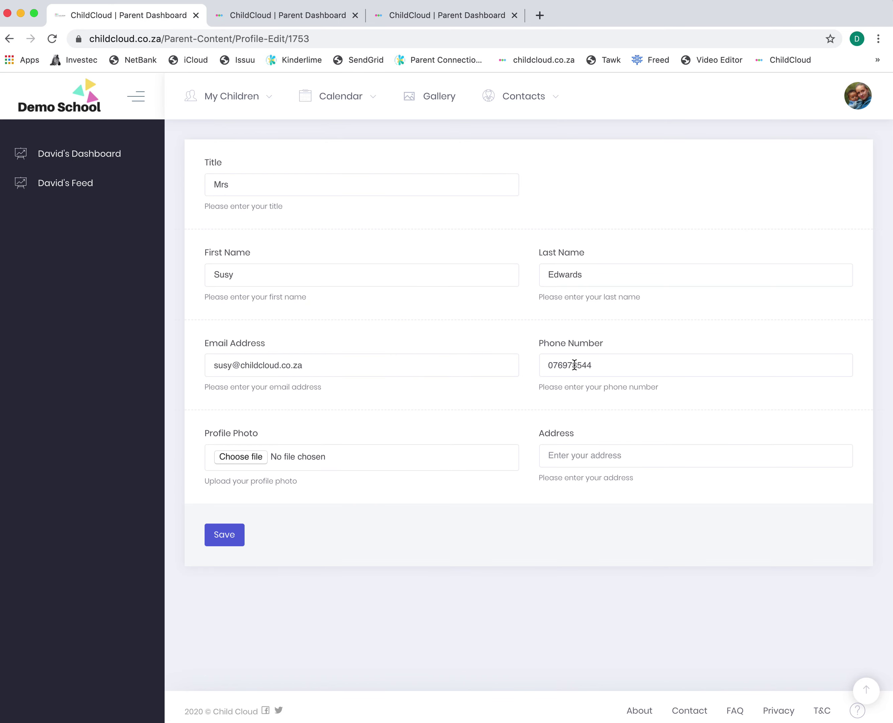
- Check Privacy Settings and Notifications, then choose Logout from the avatar menu
{"action": "left_click", "coordinate": [858, 96]}
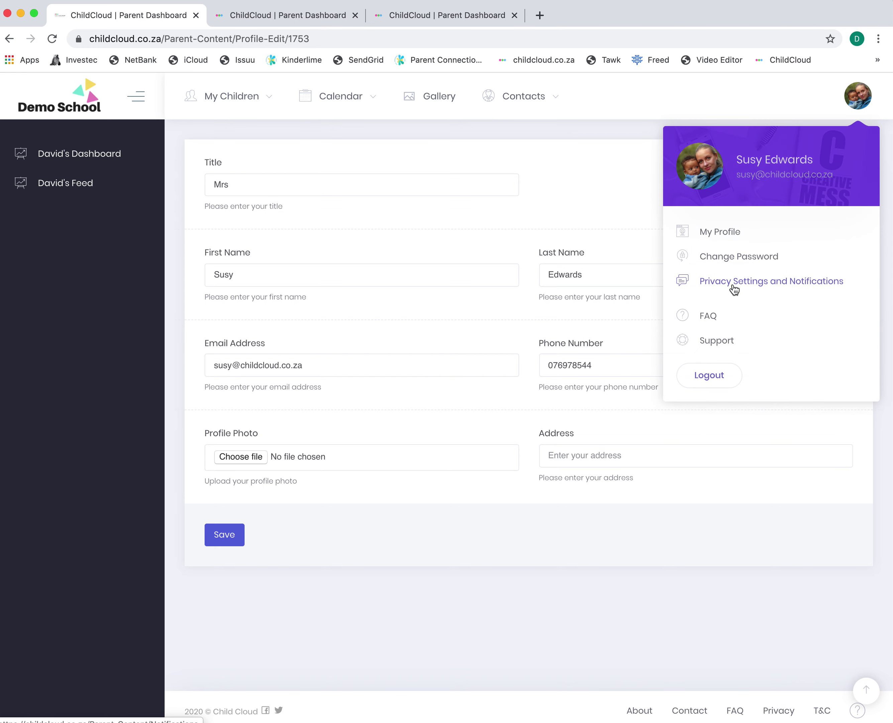
{"action": "left_click", "coordinate": [733, 282]}
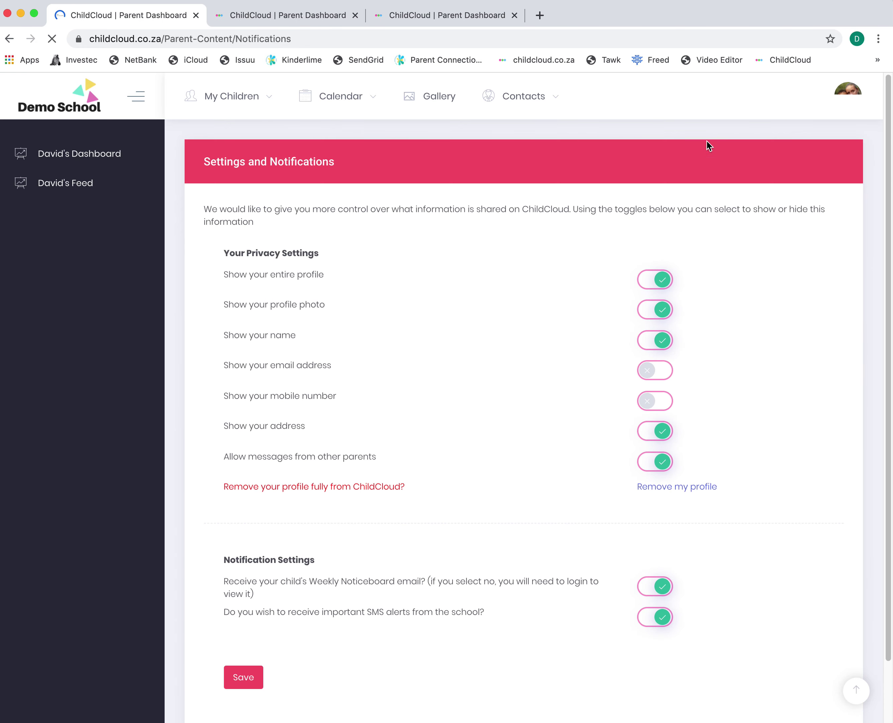
{"action": "left_click", "coordinate": [832, 102]}
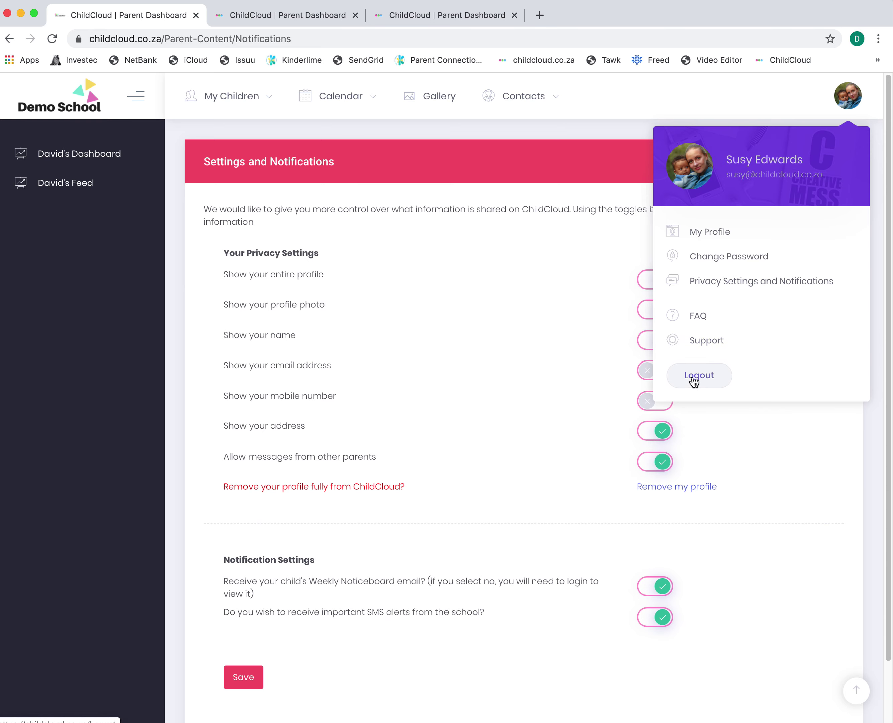
{"action": "left_click", "coordinate": [695, 378]}
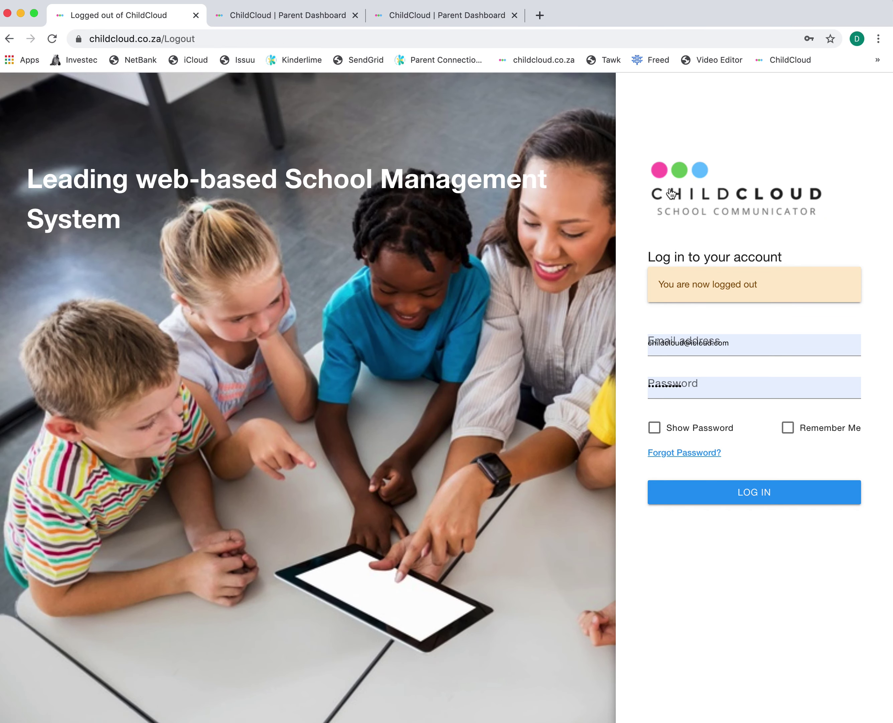